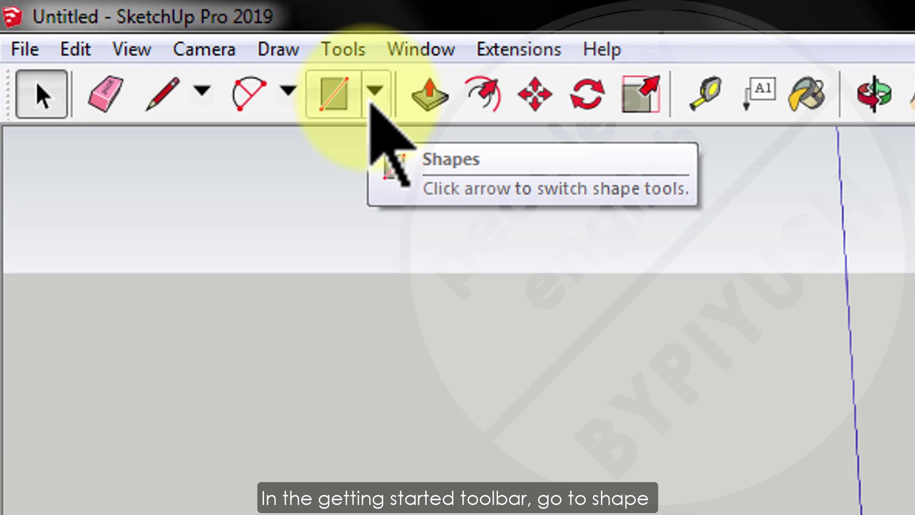
Step: Draw a rectangle about 8' by 5' on the ground beside the person figure
click(374, 94)
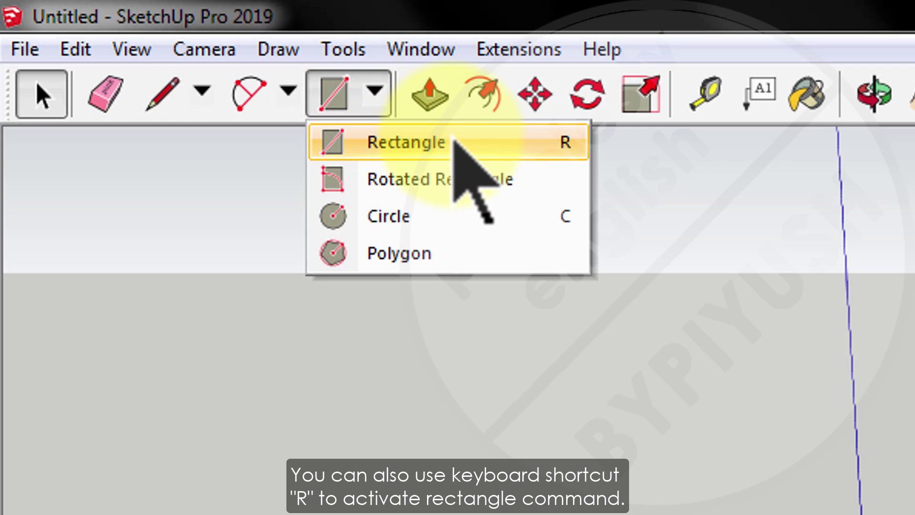
click(454, 141)
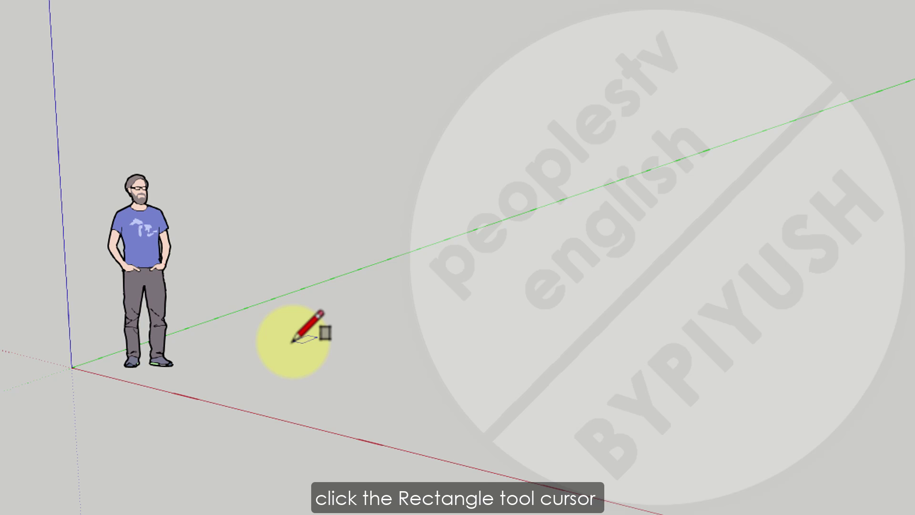
click(291, 341)
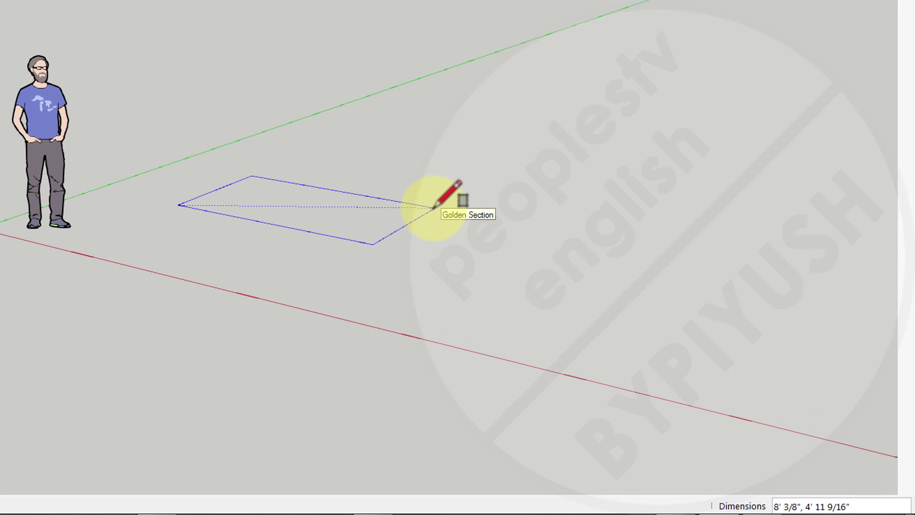
click(433, 207)
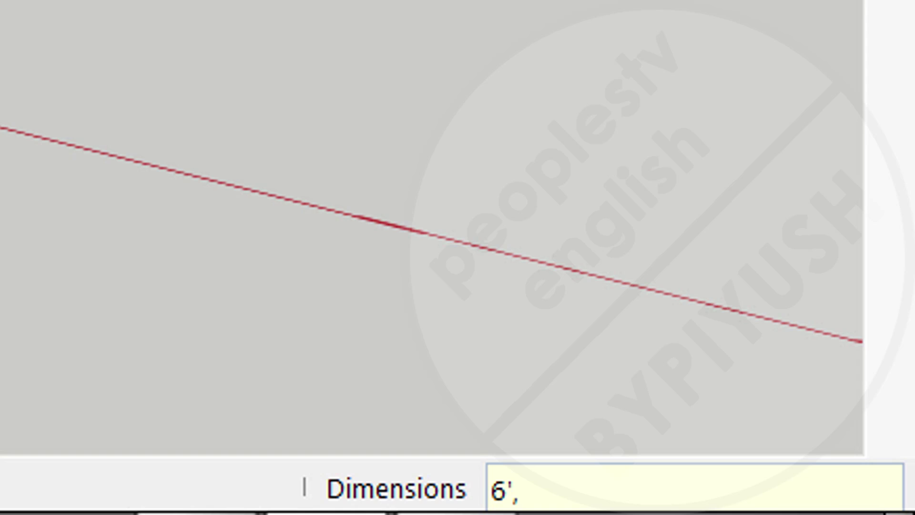
Step: Draw a second ground rectangle next to the first one with dimensions 6',5'
key(Return)
text(')
key(Return)
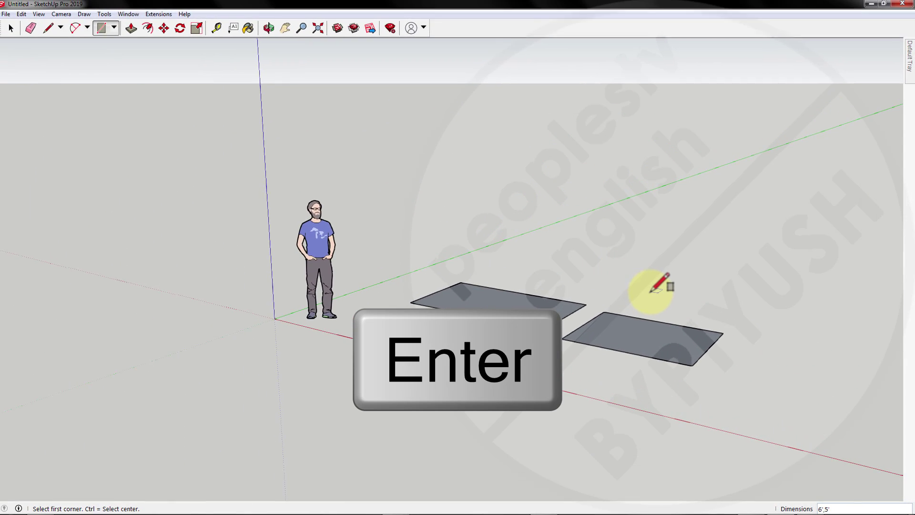
key(space)
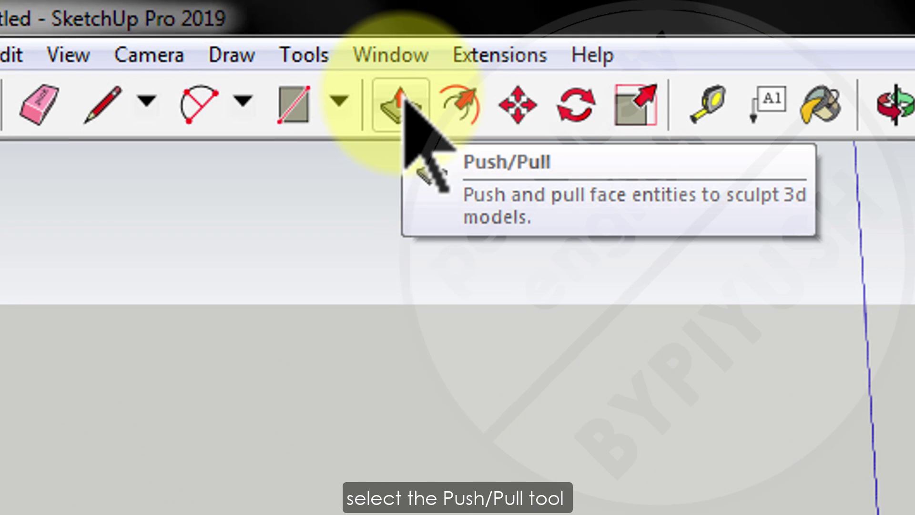
Step: Push/Pull the larger rectangle nearest the person figure into a box 6' high
click(403, 102)
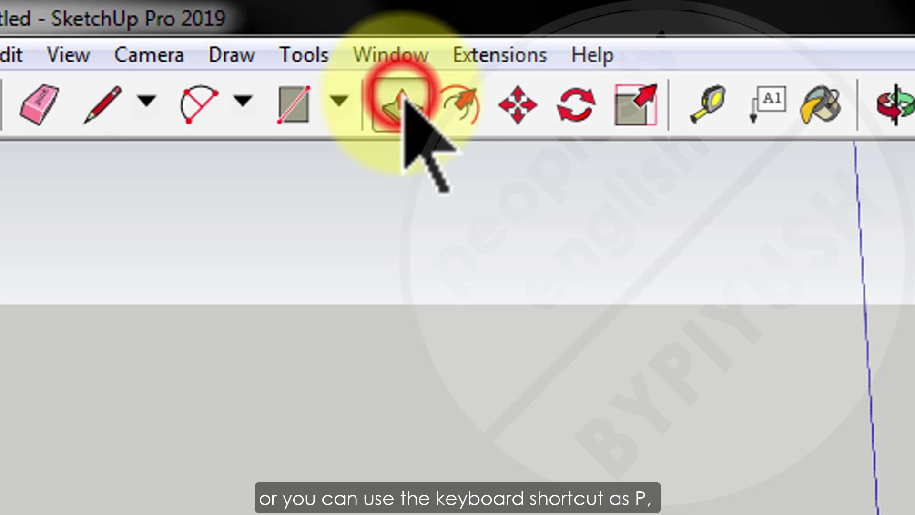
key(p)
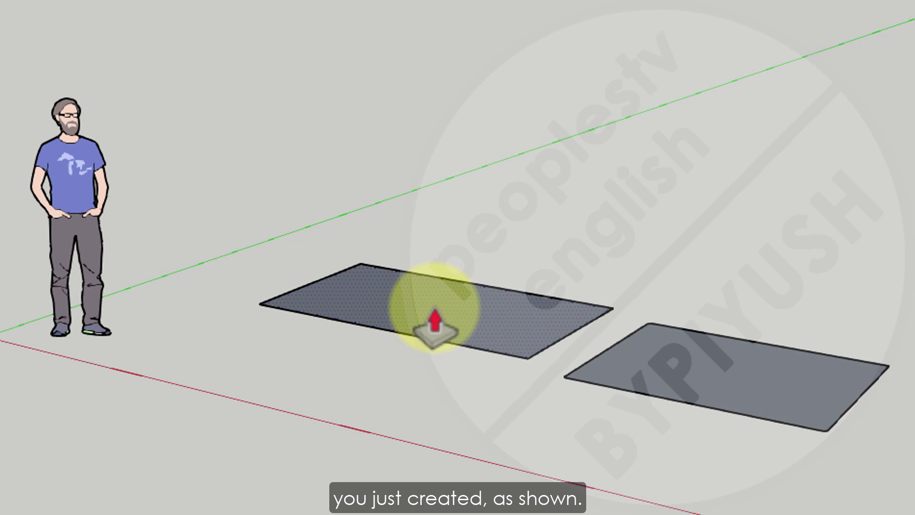
drag(432, 324, 427, 257)
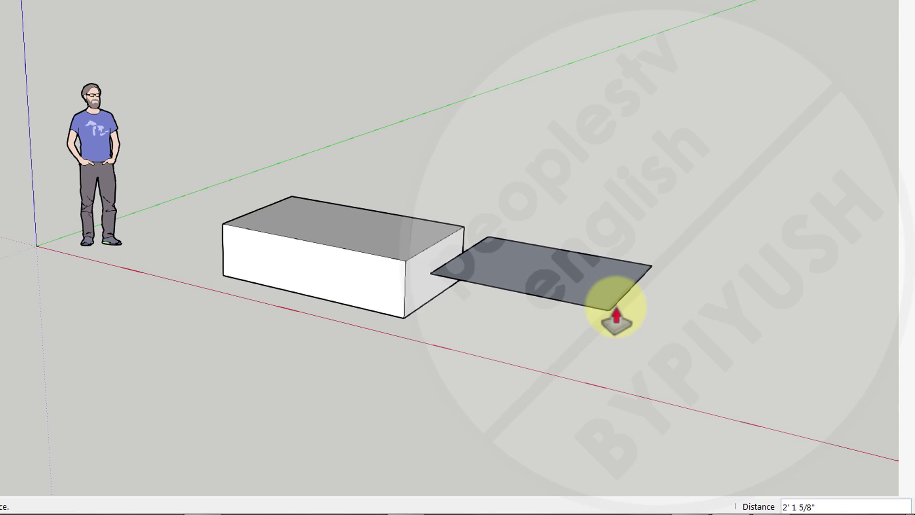
drag(616, 318, 413, 173)
text(6')
key(Return)
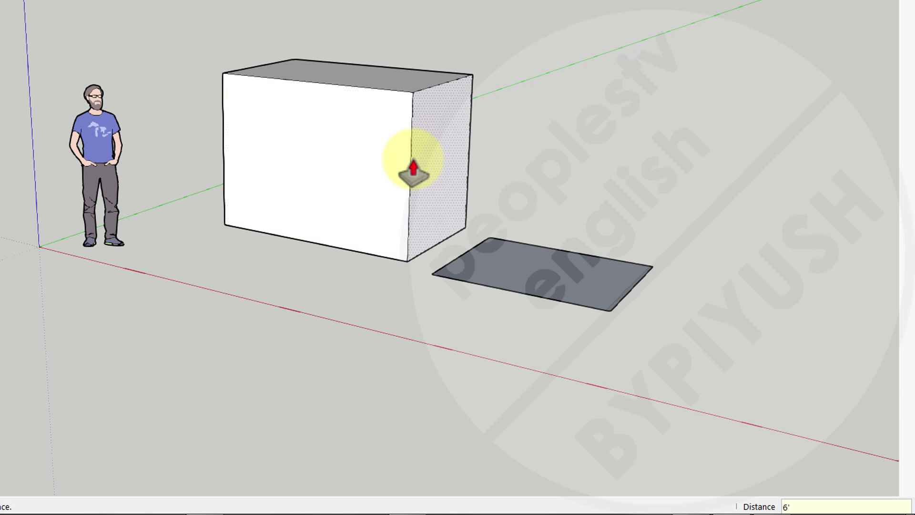
Step: Push/Pull the 6' by 5' rectangle up by 4' to form the smaller box
click(530, 275)
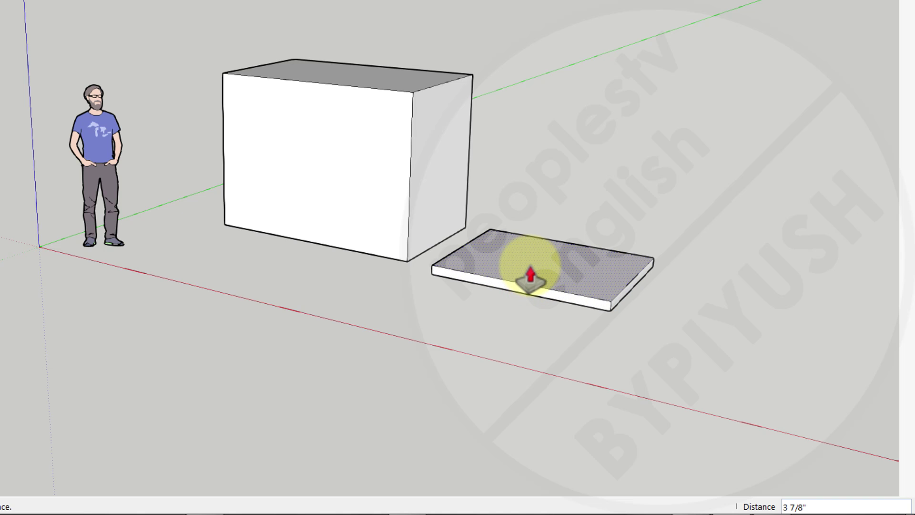
text(4)
text(')
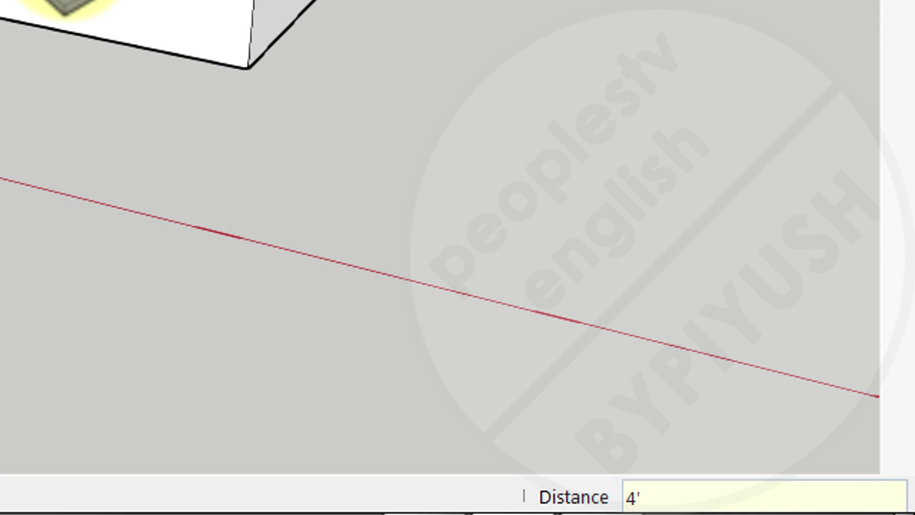
key(Return)
key(space)
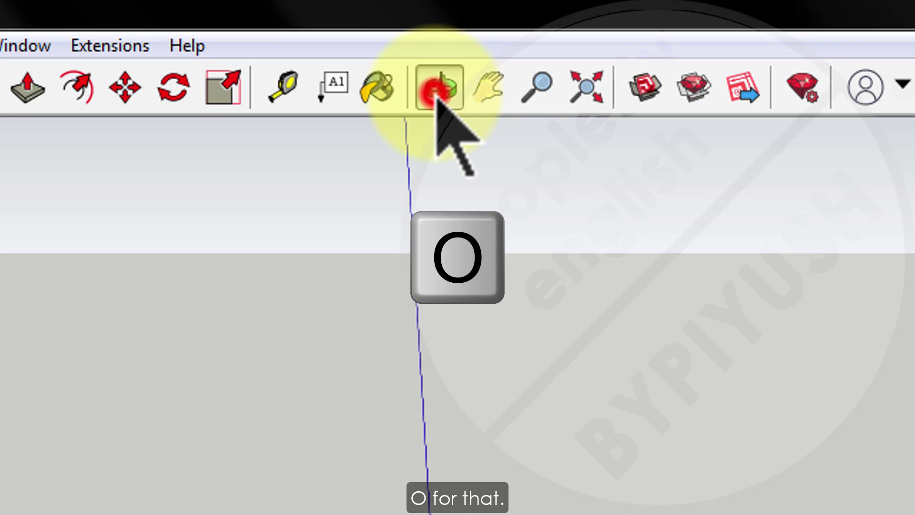
Step: Orbit around the two boxes to examine them from different angles
click(436, 93)
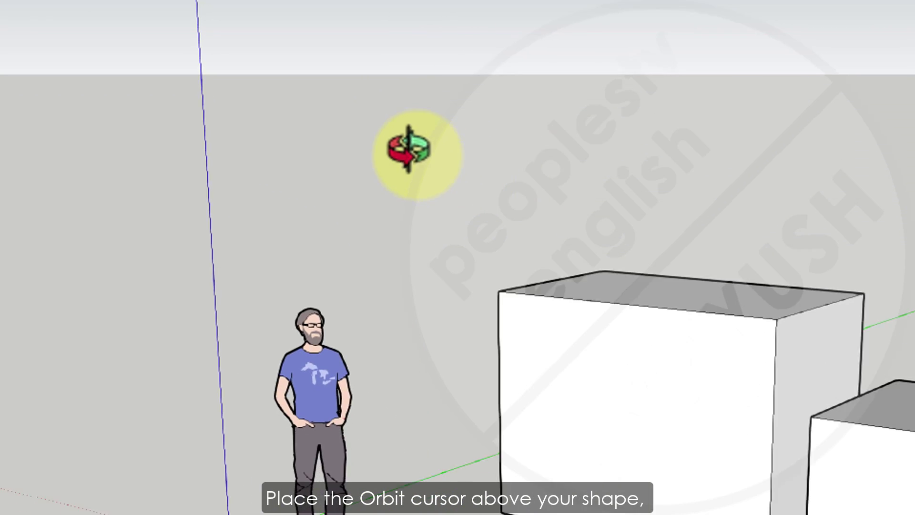
mouse_move(408, 153)
mouse_down()
mouse_move(288, 106)
mouse_move(305, 185)
mouse_up()
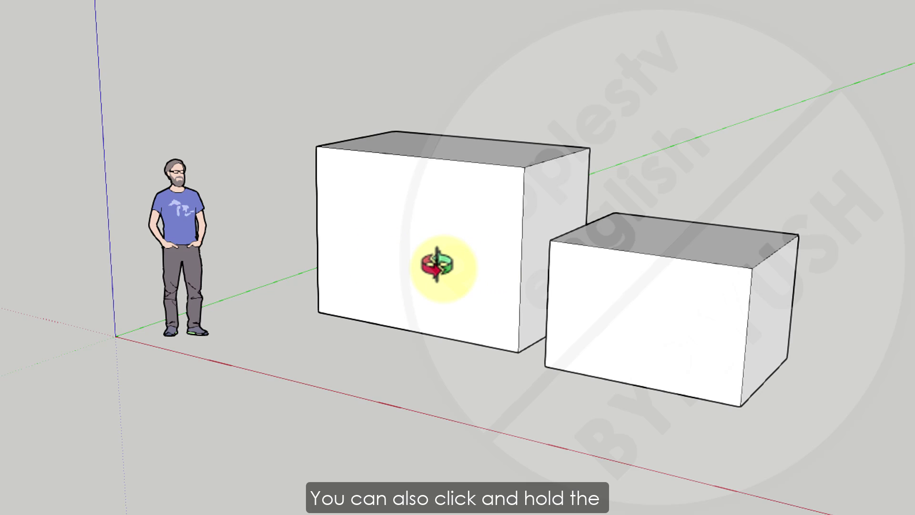
middle_drag(436, 267, 508, 498)
middle_drag(527, 379, 571, 358)
mouse_move(439, 355)
mouse_down()
mouse_move(670, 318)
mouse_move(580, 310)
mouse_move(421, 249)
mouse_move(386, 220)
mouse_move(400, 200)
mouse_move(357, 137)
mouse_move(400, 151)
mouse_move(479, 232)
mouse_up()
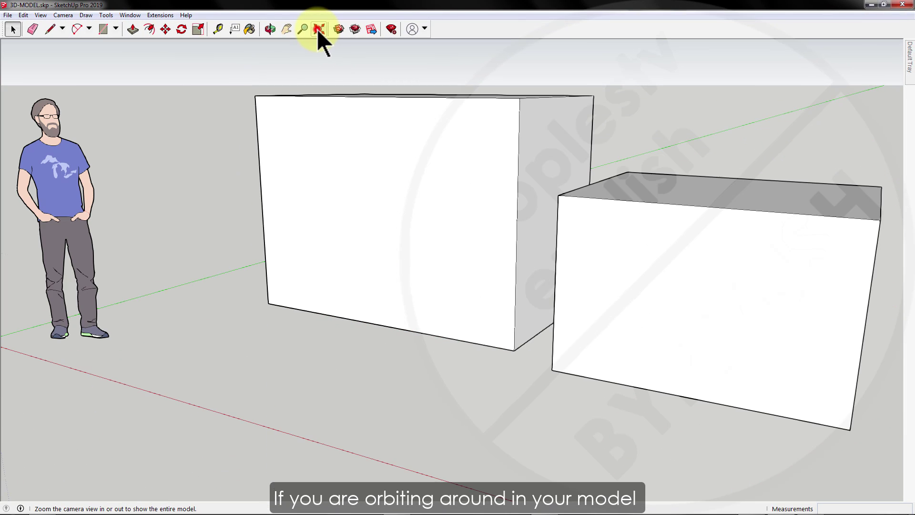
Step: Examine the boxes up close and from other angles, returning to the whole model with Zoom Extents
click(328, 33)
scroll(608, 291, up, 3)
middle_drag(606, 290, 442, 471)
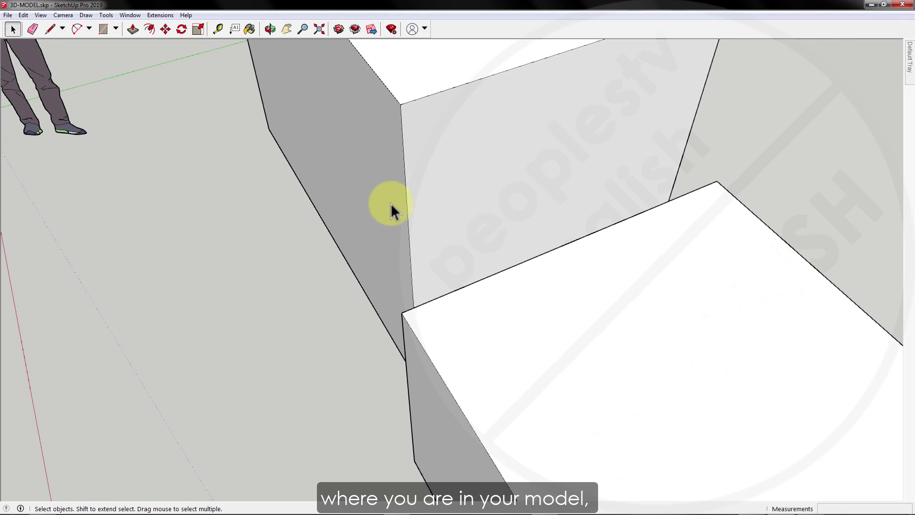
click(319, 29)
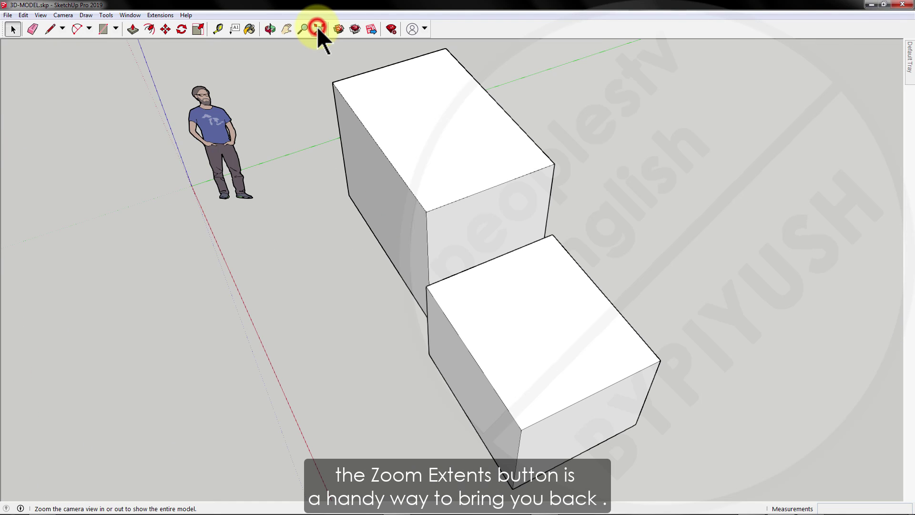
middle_drag(362, 96, 470, 169)
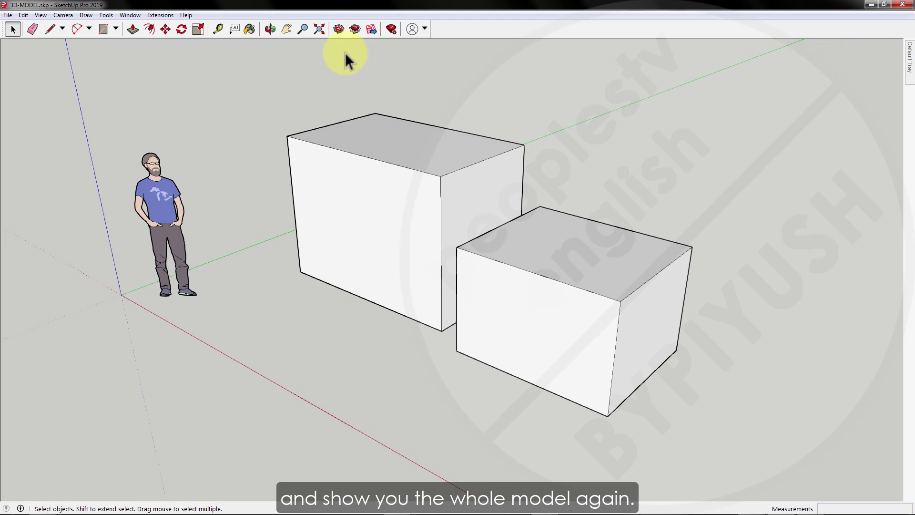
click(318, 29)
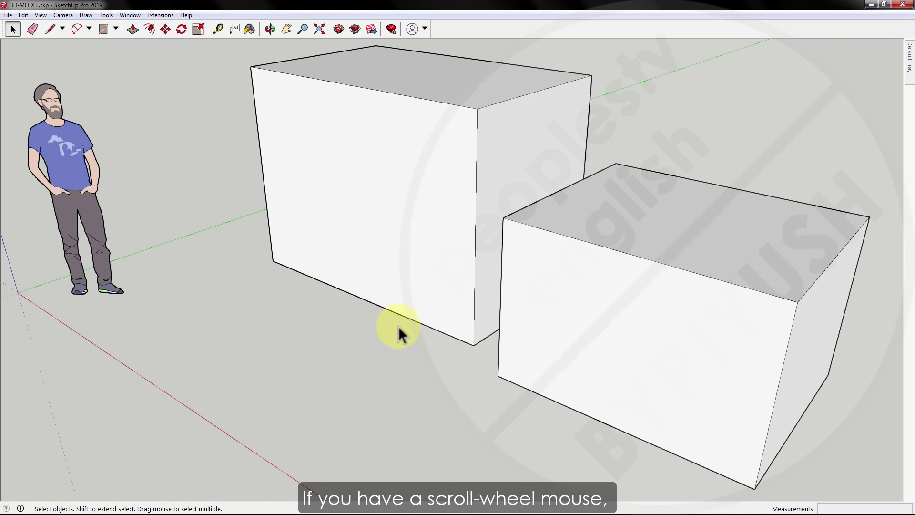
Step: Zoom in and out on the boxes' lower edges and front faces, finishing with the Zoom tool
scroll(451, 339, up, 5)
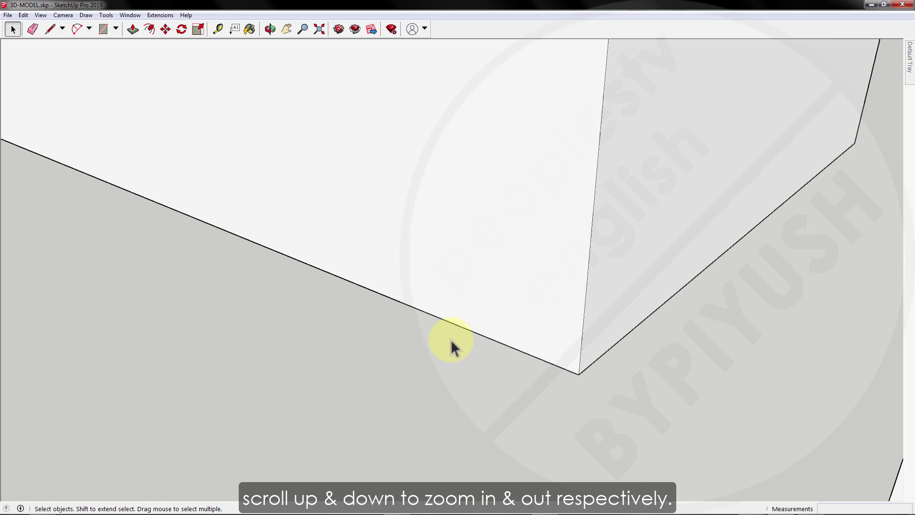
scroll(451, 340, down, 3)
scroll(451, 339, down, 4)
scroll(450, 339, up, 4)
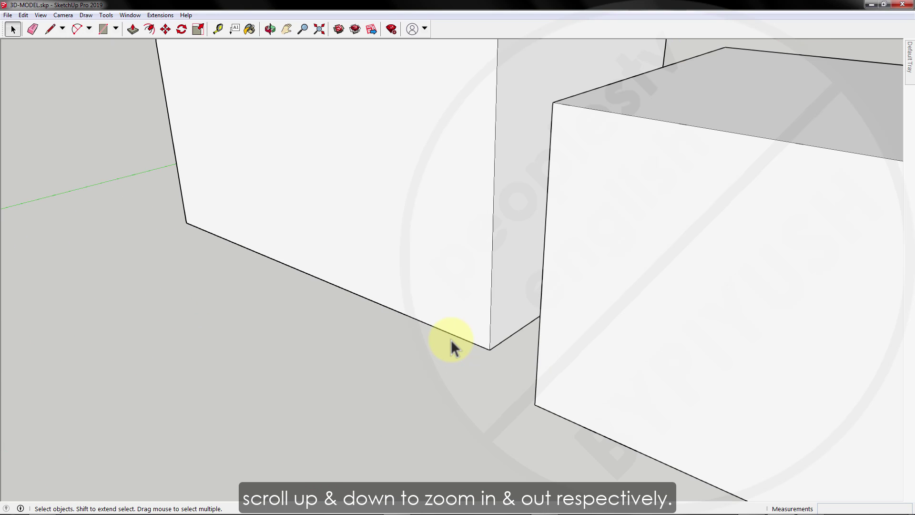
scroll(451, 339, down, 4)
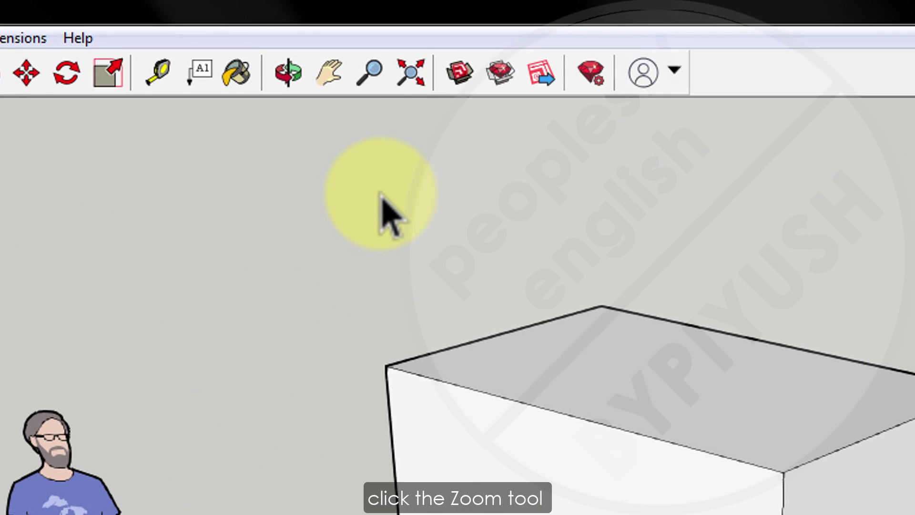
key(z)
click(370, 72)
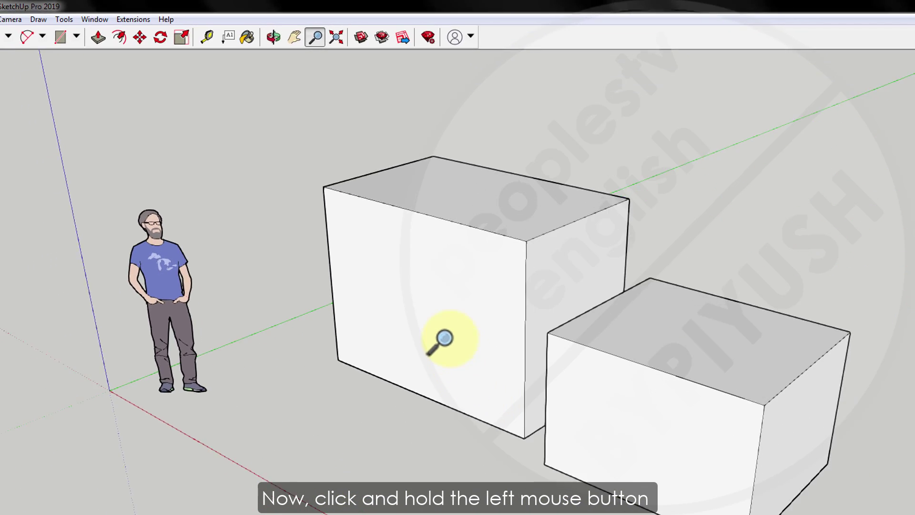
drag(442, 335, 443, 194)
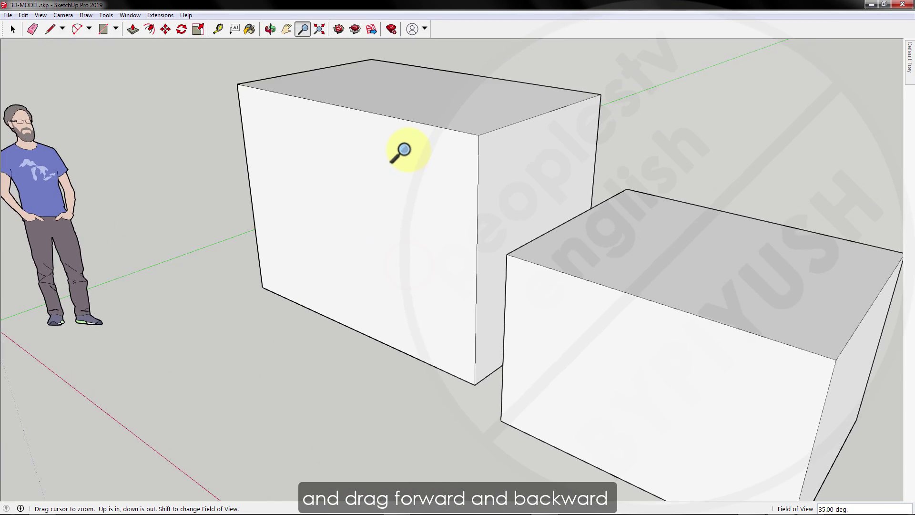
drag(400, 152, 418, 270)
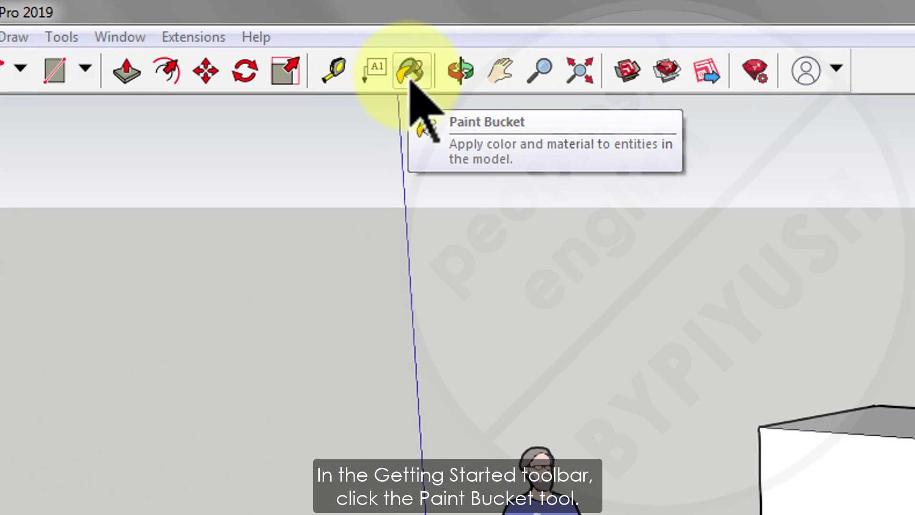
Step: With Paint Bucket active, pin the Default Tray open and expand its Materials section
click(417, 76)
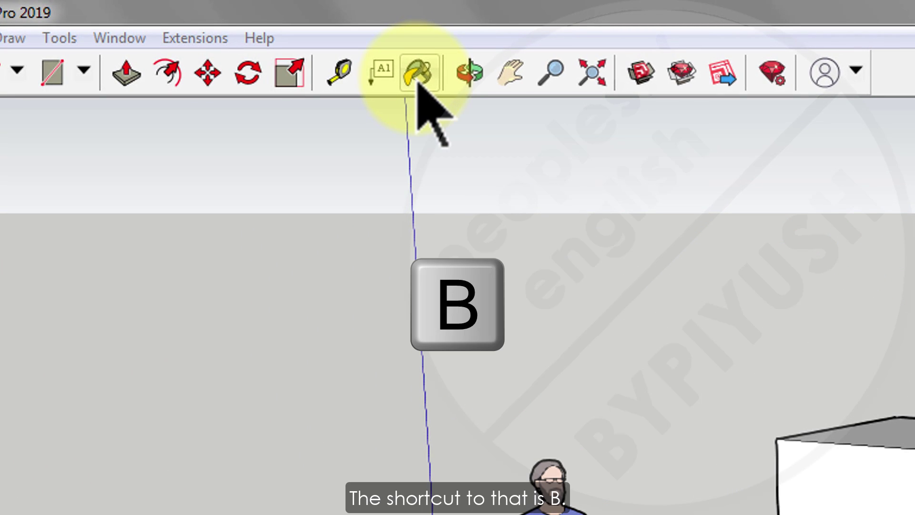
click(417, 77)
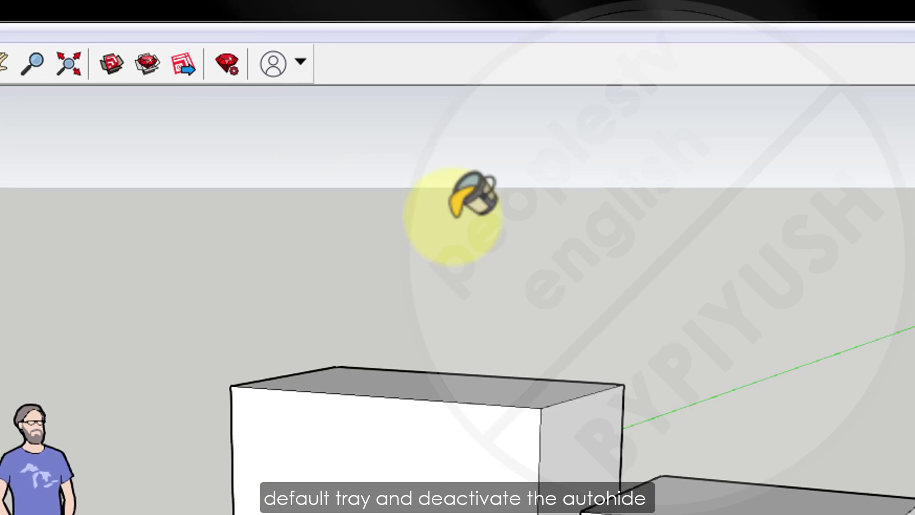
mouse_move(907, 162)
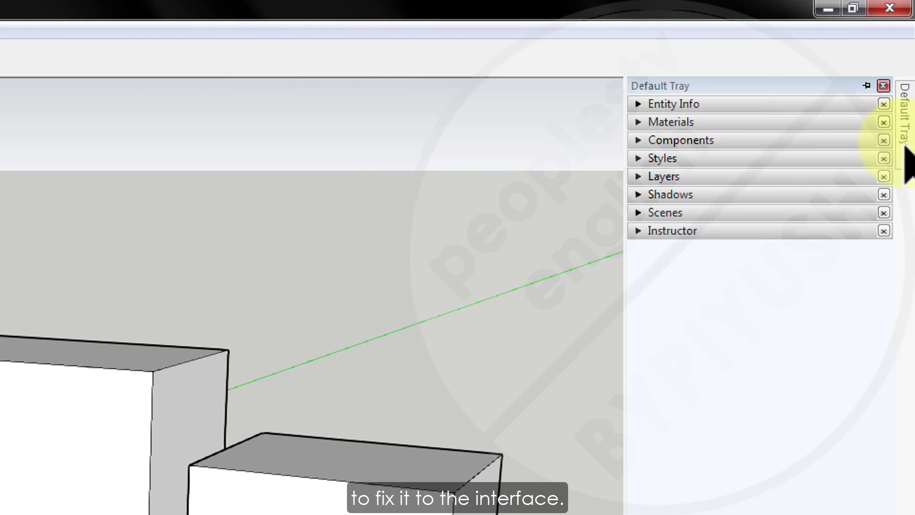
click(866, 86)
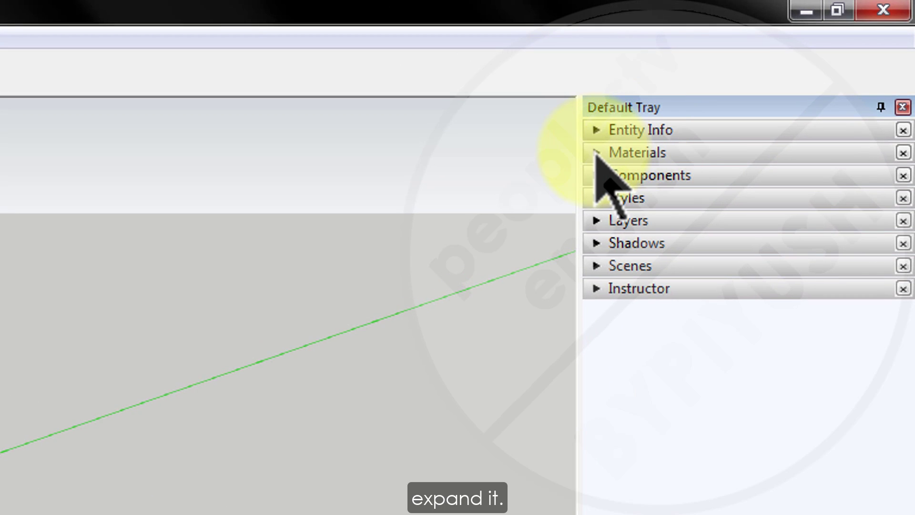
click(596, 152)
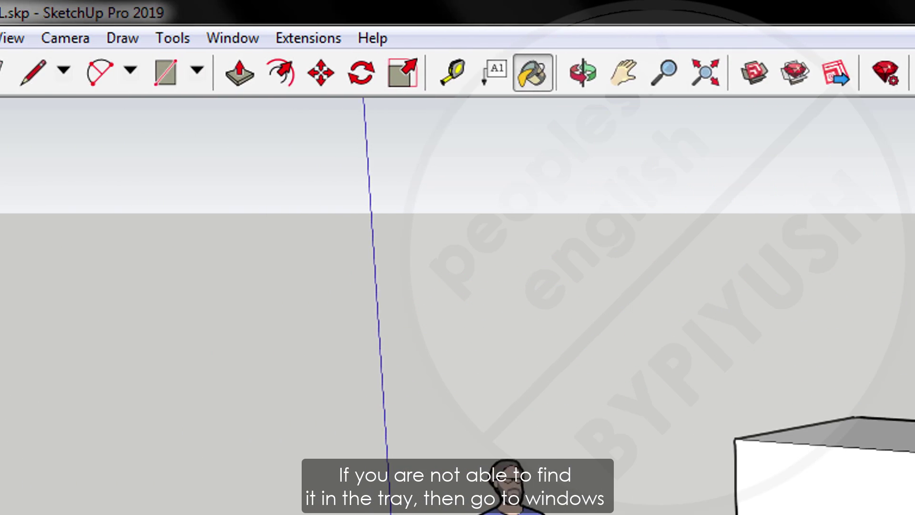
Step: Check that Materials is enabled among the Default Tray's sections
click(312, 38)
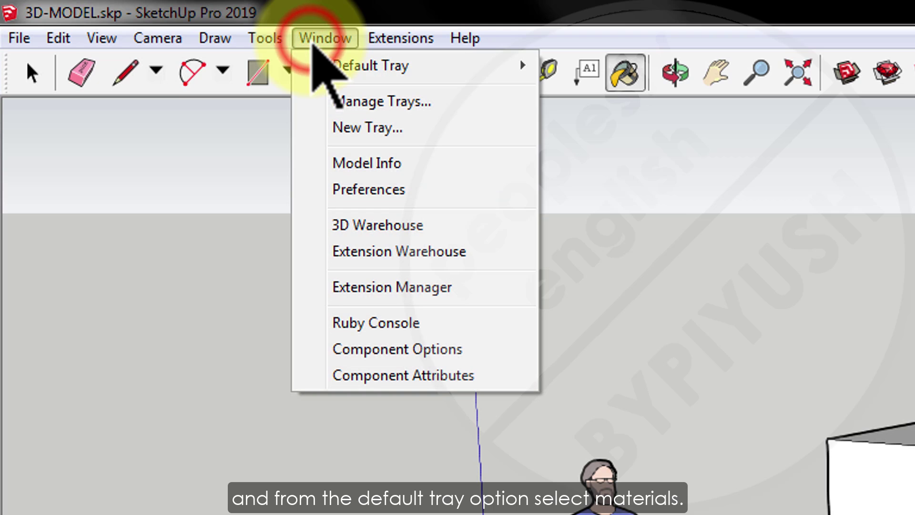
mouse_move(446, 69)
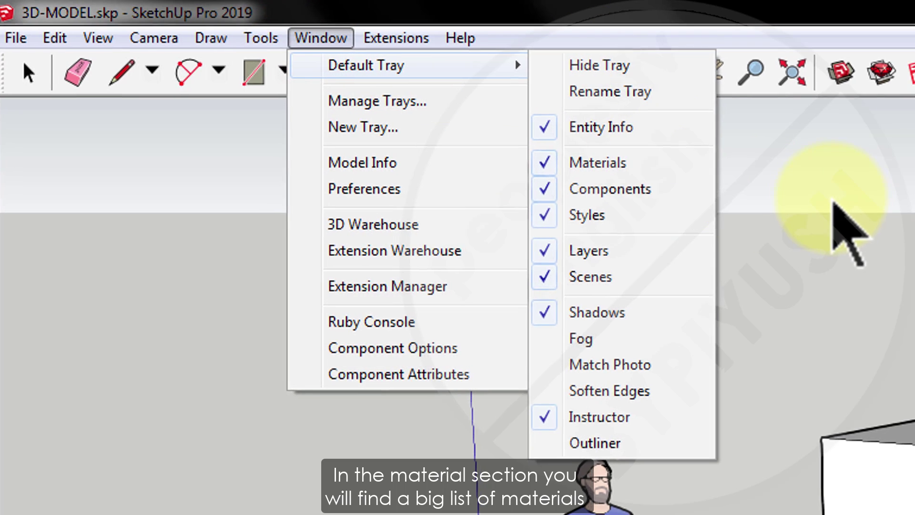
click(810, 186)
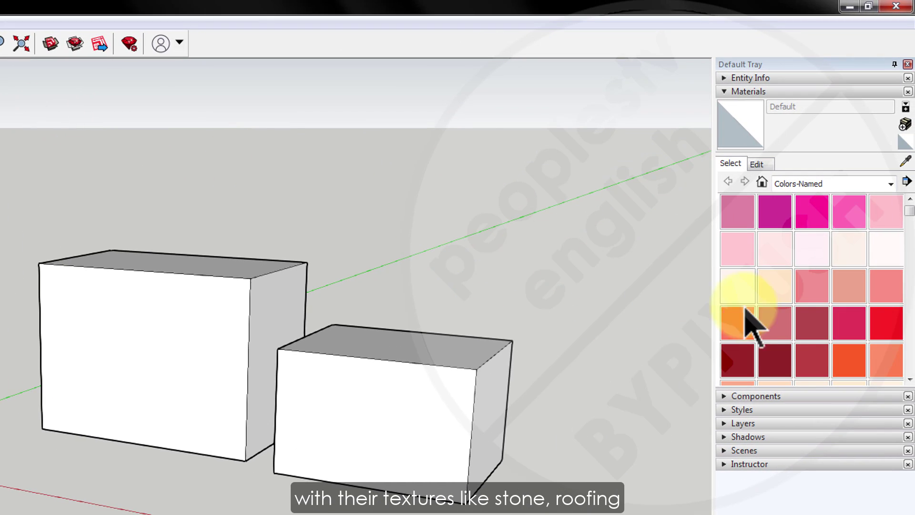
Step: Load the Colors material library, pick Color A06 and paint the large box's front face
click(890, 184)
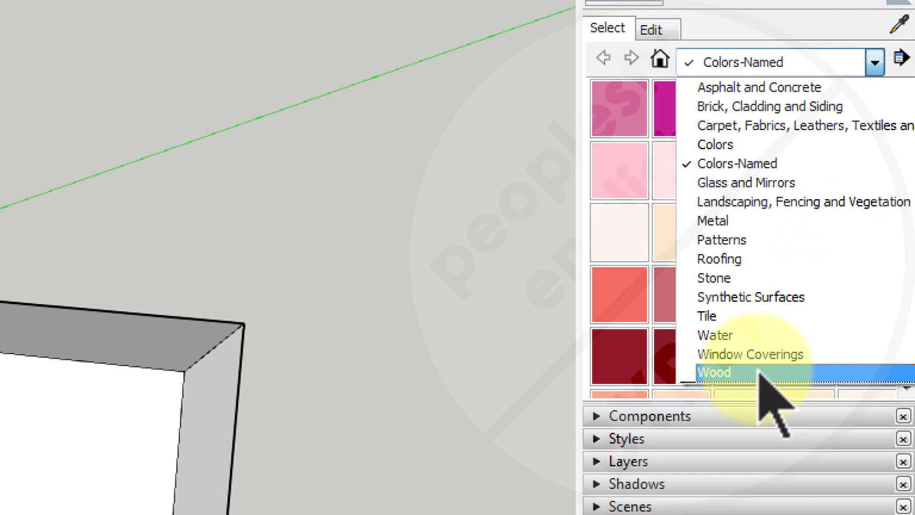
click(751, 145)
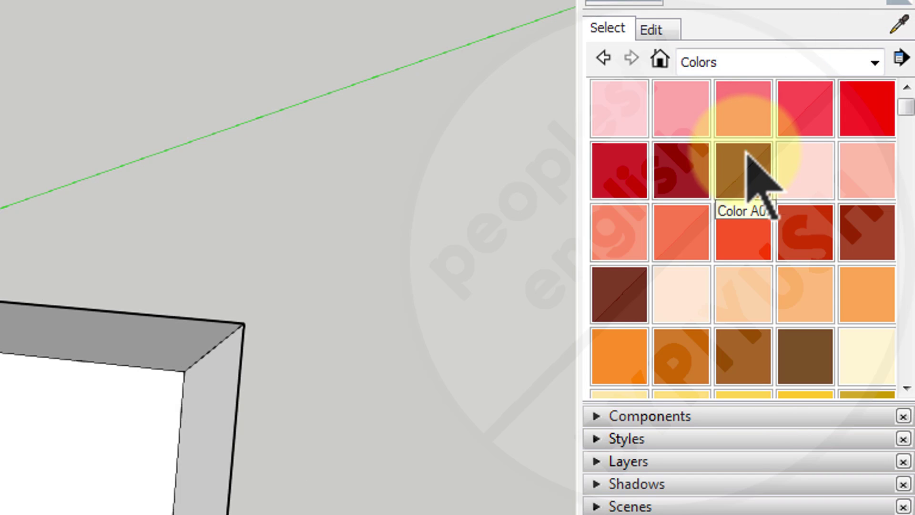
click(634, 169)
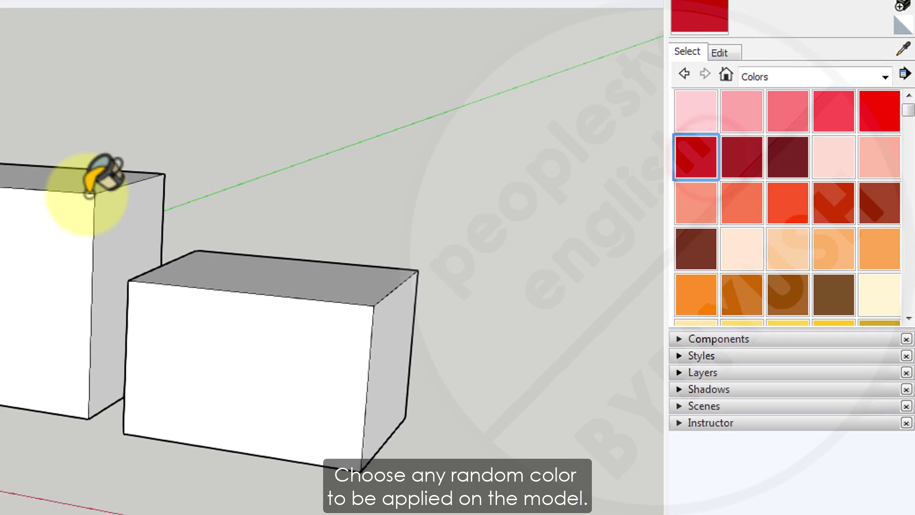
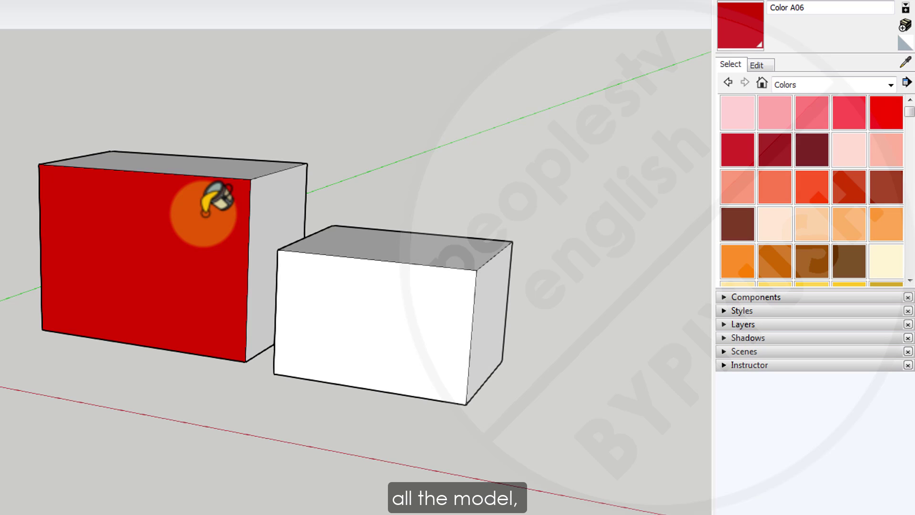
Step: Try filling all matching faces of both boxes with Color A06 at once, and undo that fill
key(shift)
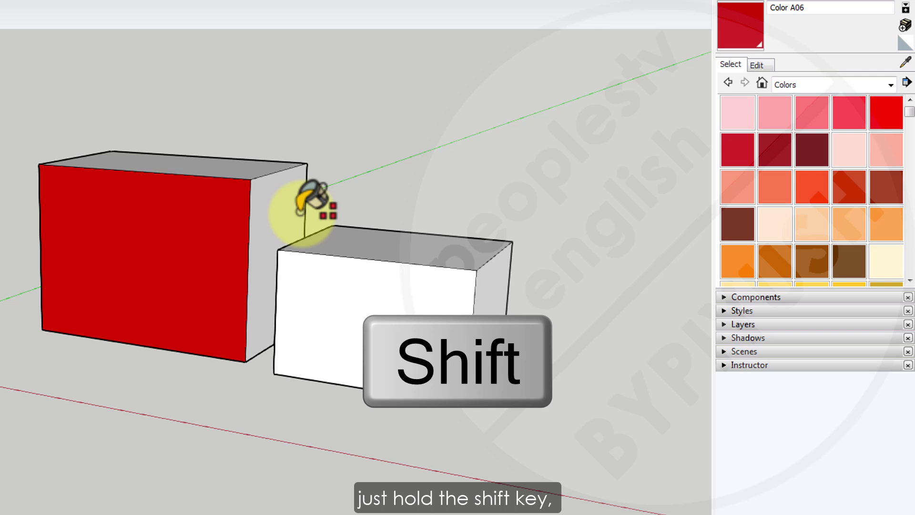
shift+click(277, 206)
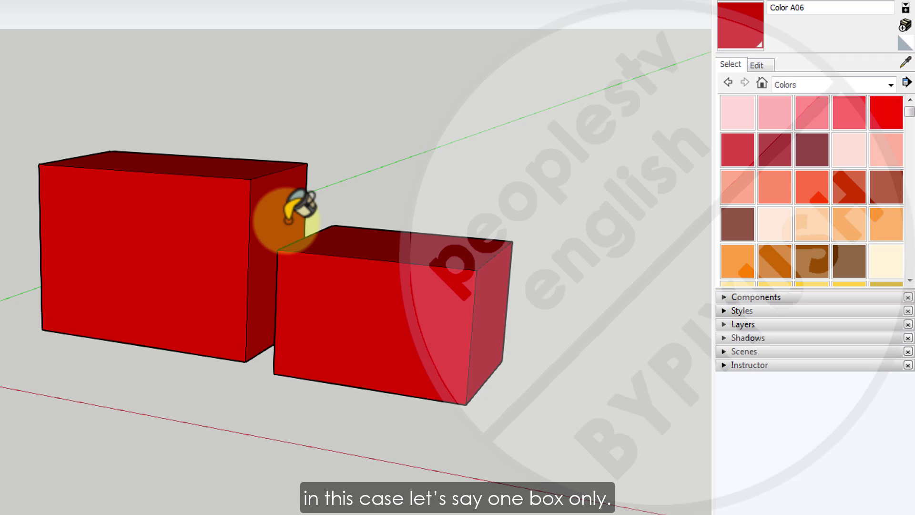
key(ctrl+z)
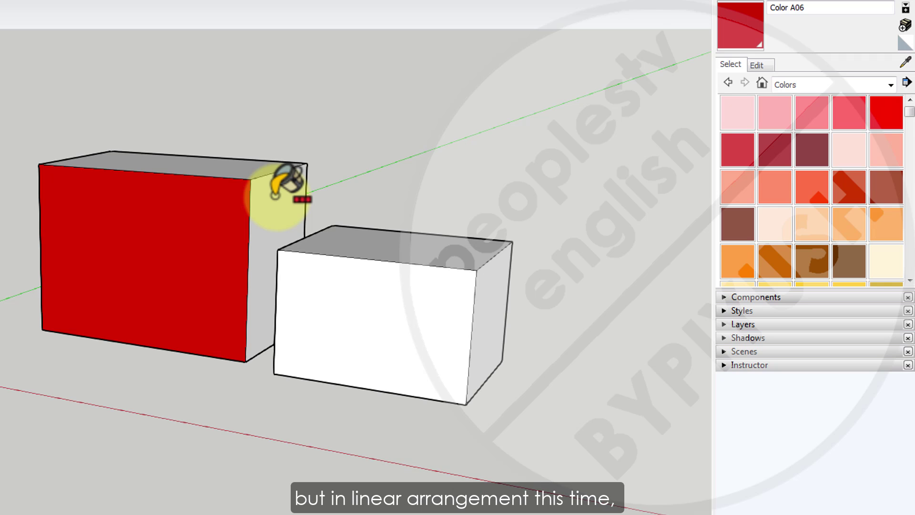
Step: Fill only the large box's connected unpainted faces with Color A06
click(275, 195)
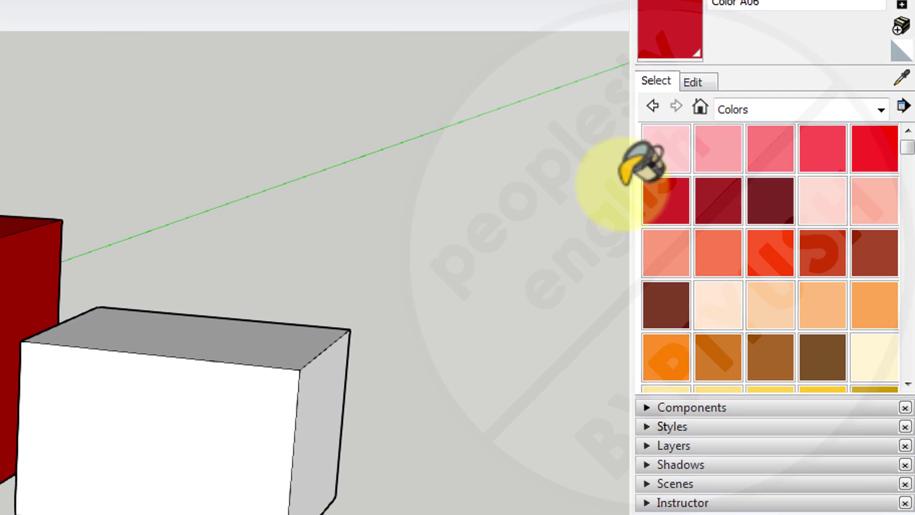
Step: Cover all faces of the small box with Brick Antique 01 from the Brick, Cladding and Siding library
click(887, 93)
click(771, 169)
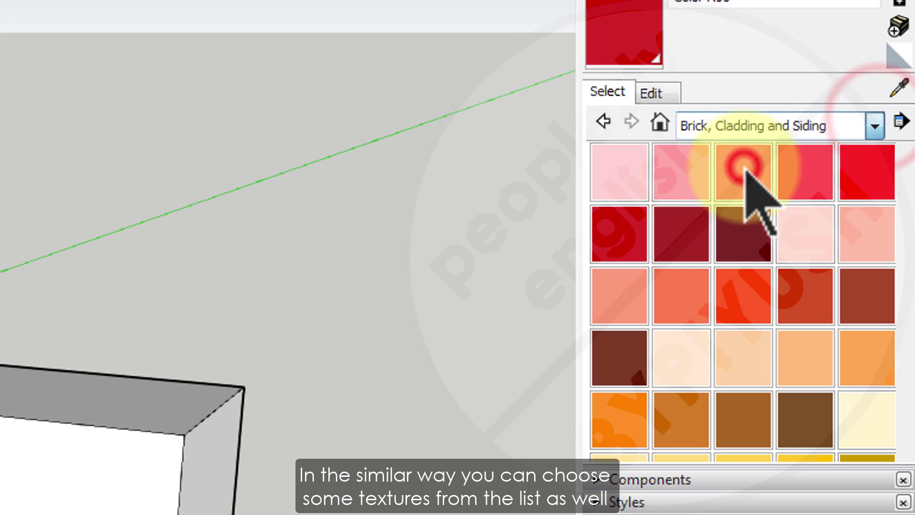
click(679, 171)
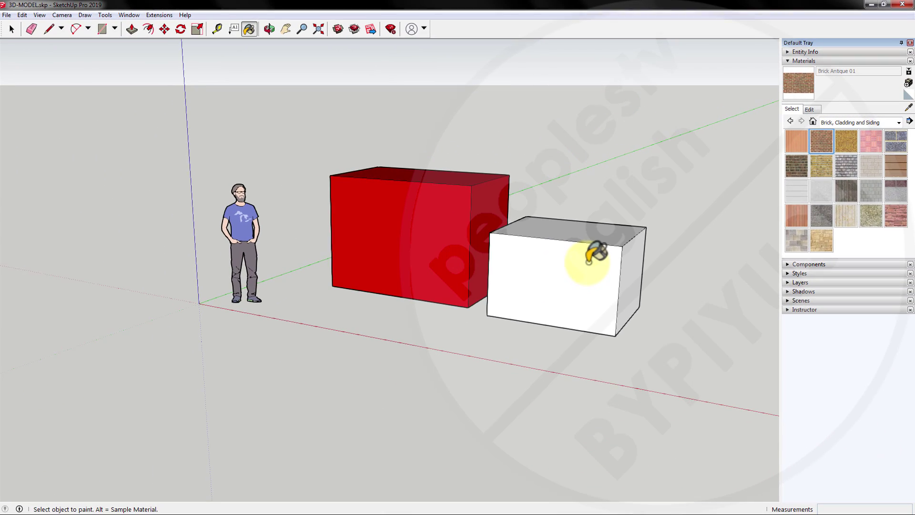
click(590, 262)
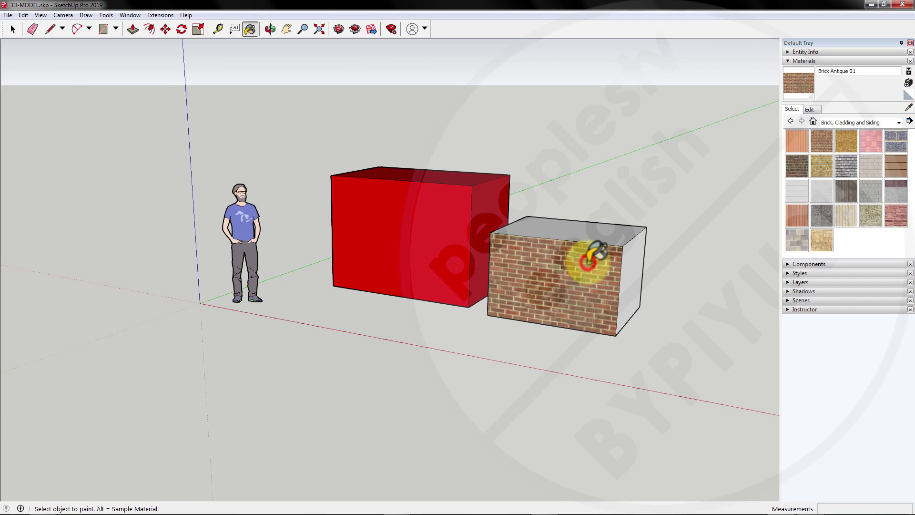
ctrl+click(625, 262)
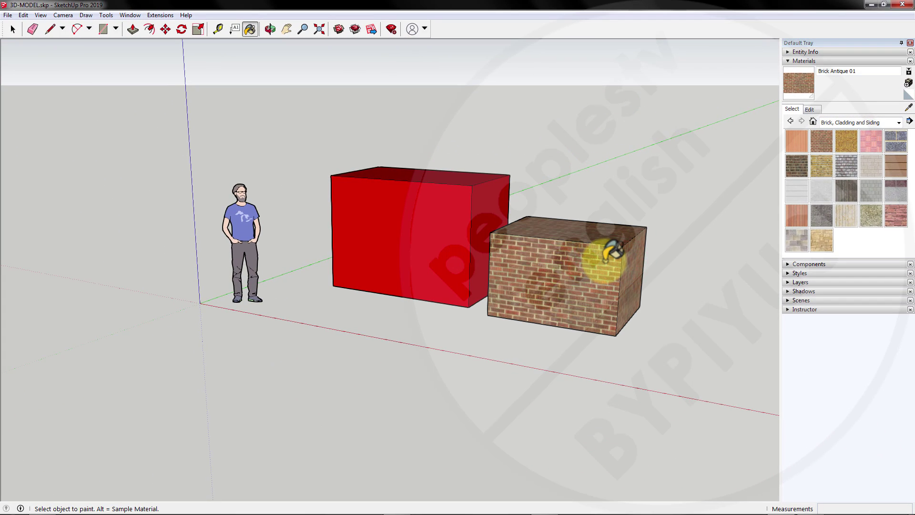
middle_drag(524, 310, 465, 370)
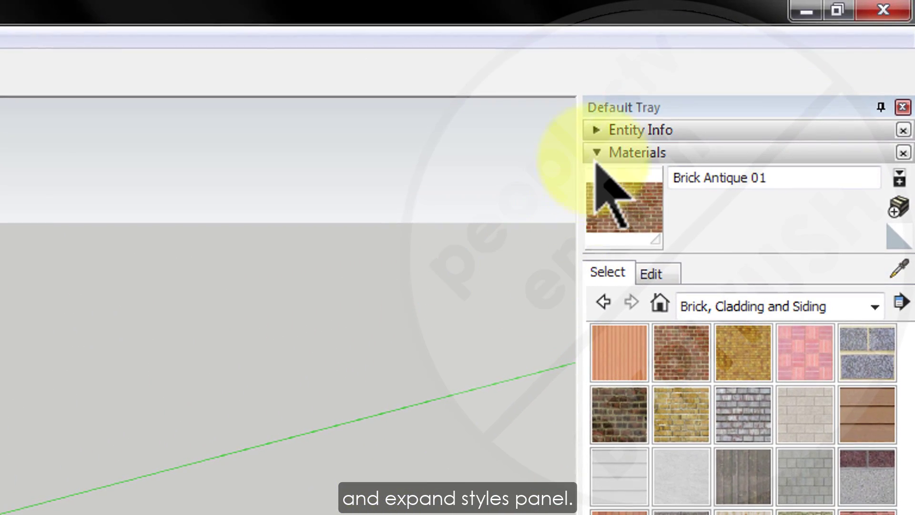
Step: Collapse Materials and expand Styles in the Default Tray, checking that Styles is enabled among its sections
click(652, 126)
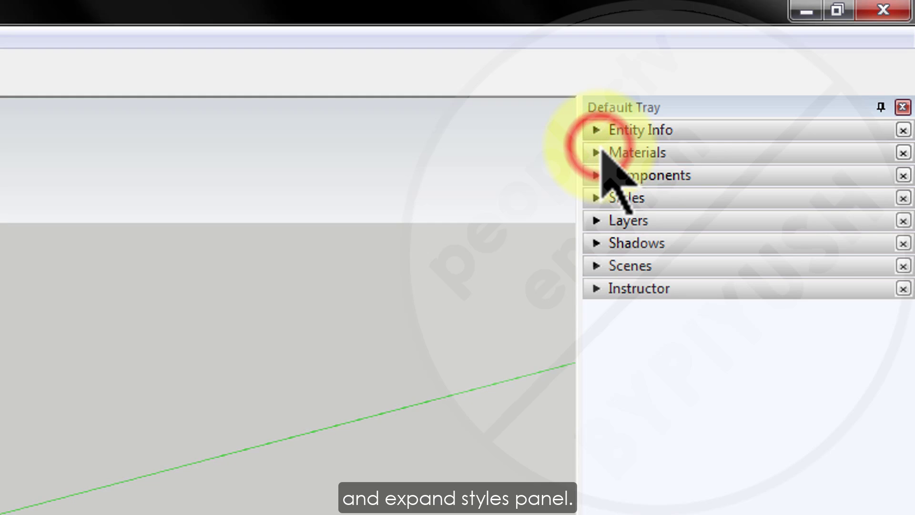
click(596, 198)
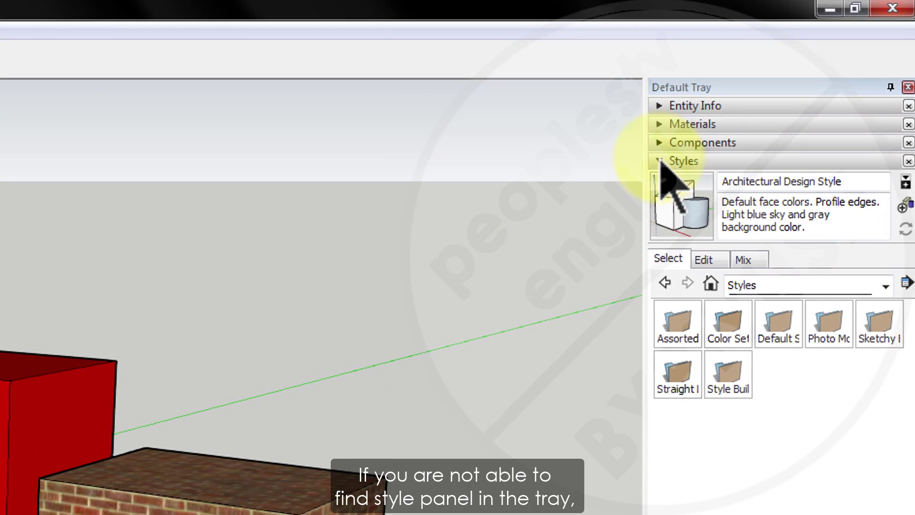
click(5, 31)
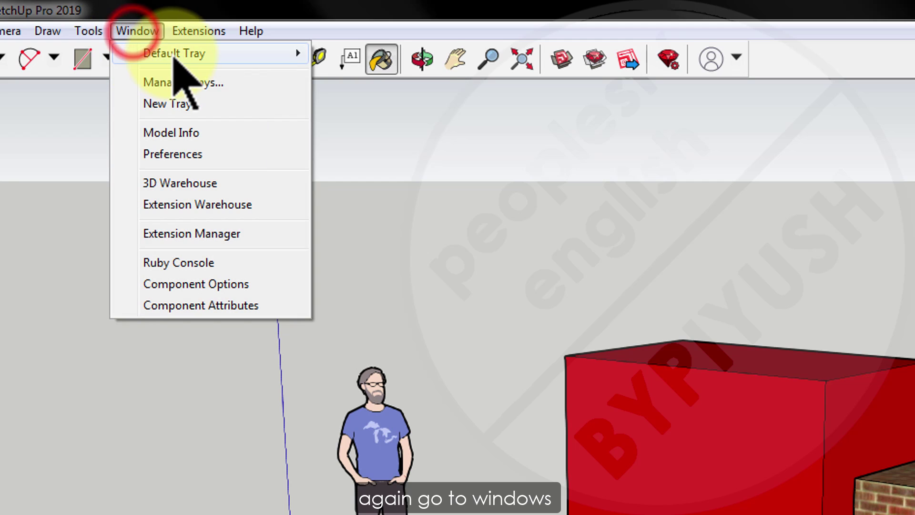
mouse_move(62, 56)
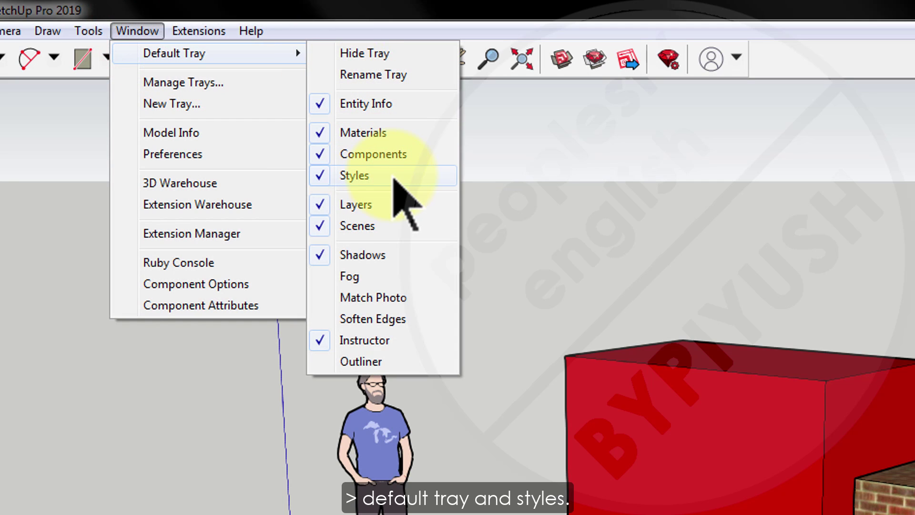
click(533, 214)
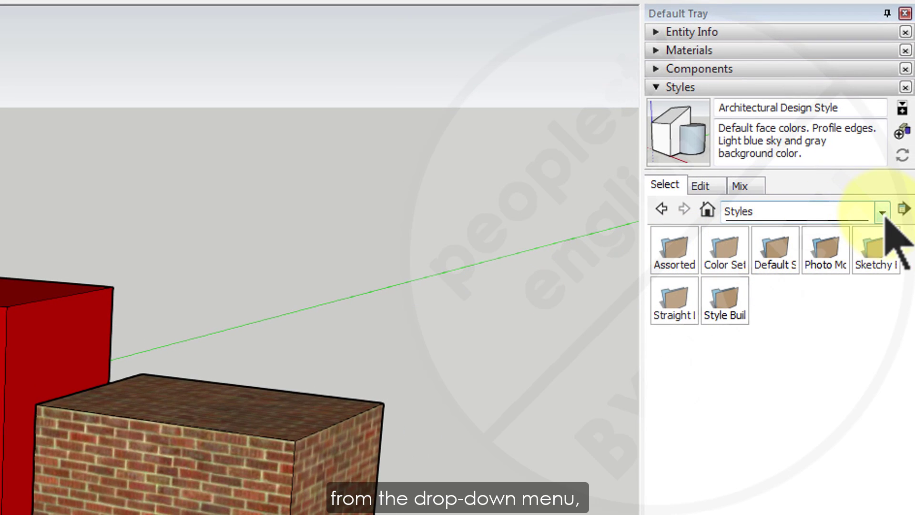
Step: Try the Marker Wide and Brush Strokes Wide styles from the Sketchy Edges collection on the model
click(882, 212)
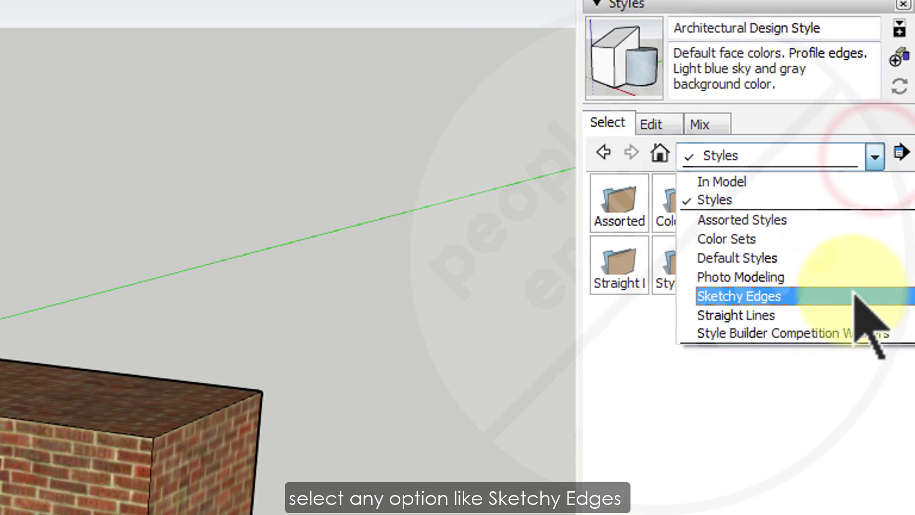
click(837, 296)
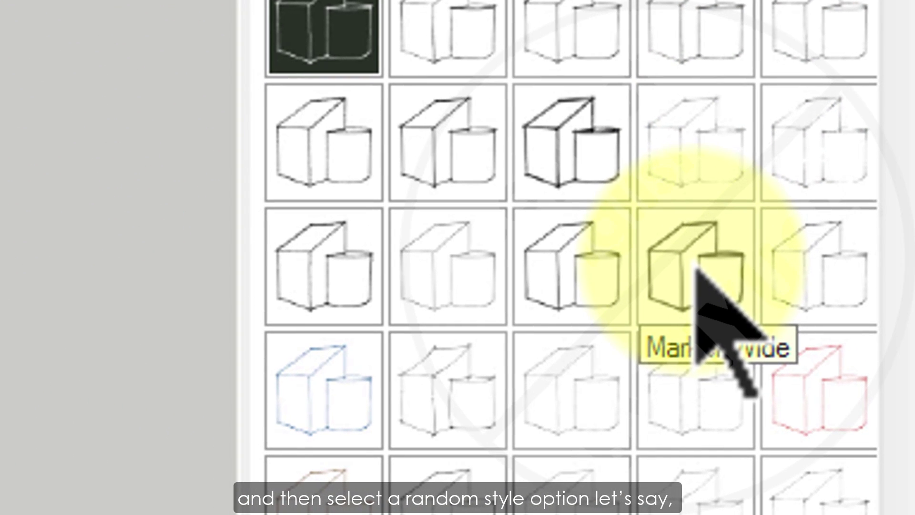
click(696, 269)
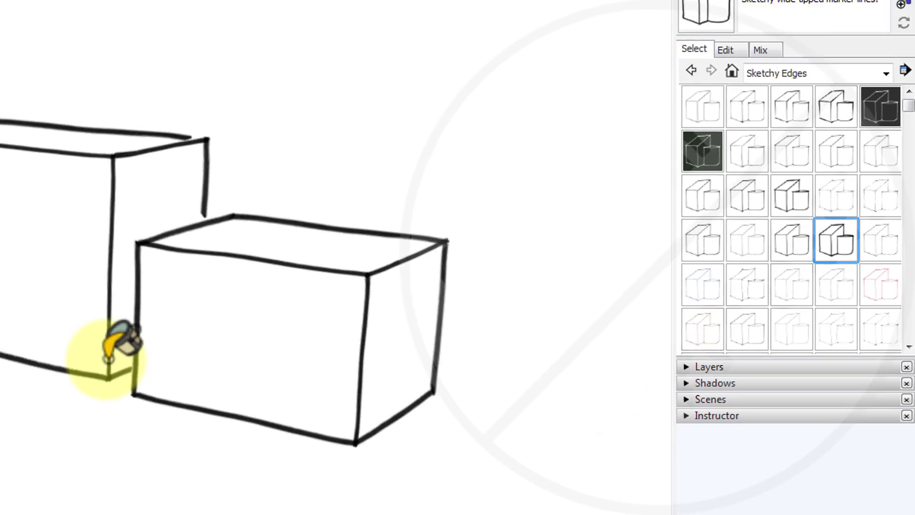
mouse_move(494, 300)
middle_down()
mouse_move(289, 374)
mouse_move(535, 402)
mouse_move(249, 408)
middle_up()
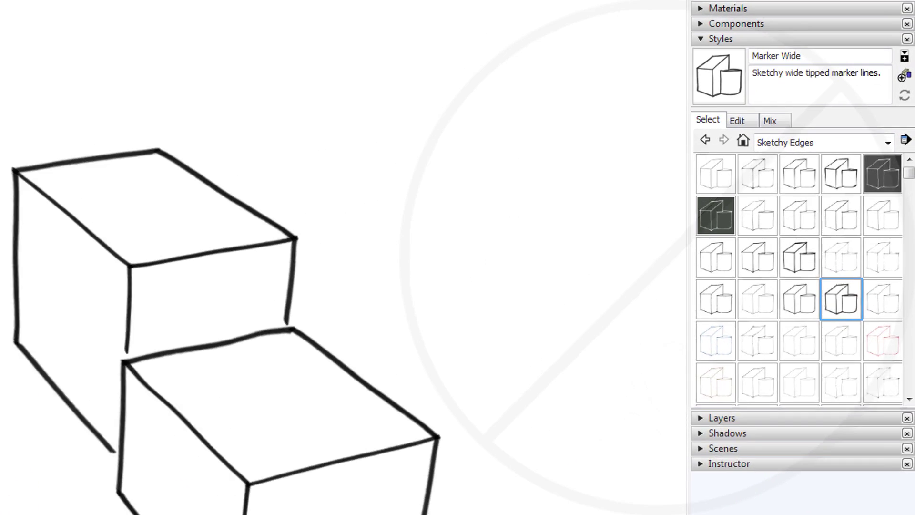
click(867, 162)
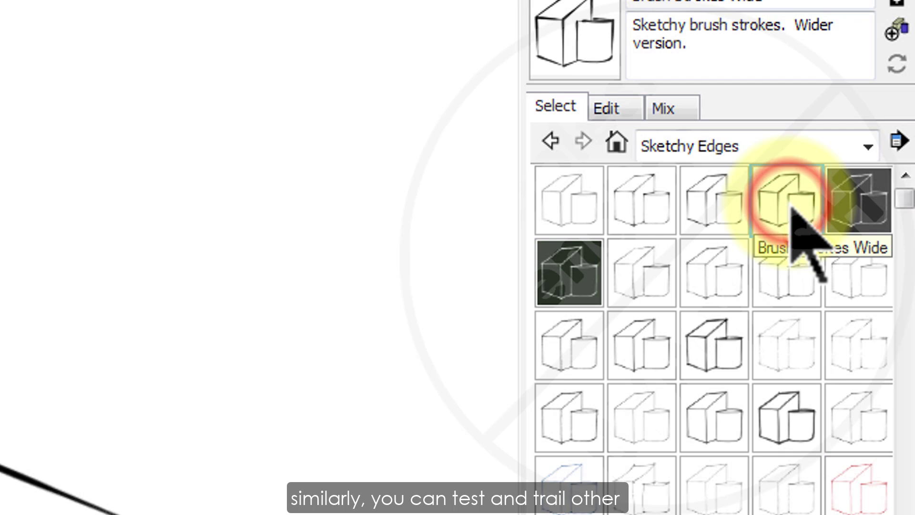
Step: Restore the Architectural Design Style from the styles stored in the model
click(867, 146)
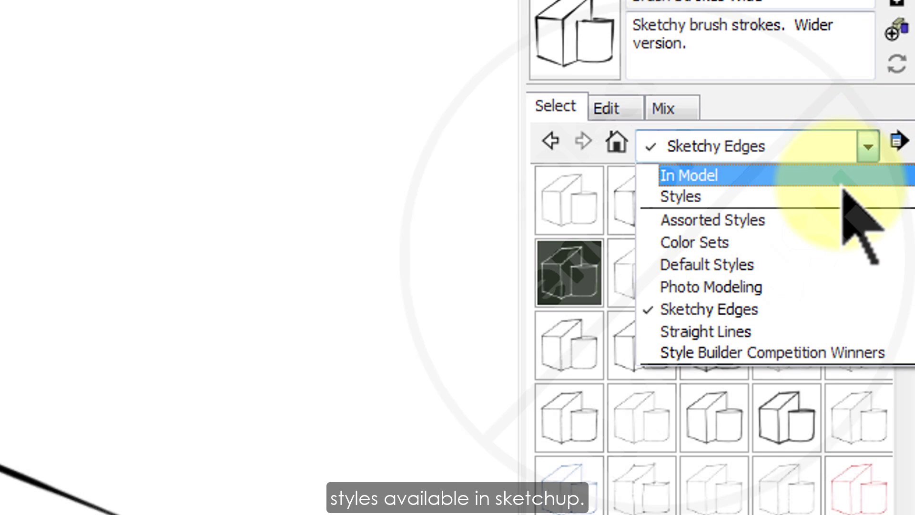
click(691, 195)
click(868, 145)
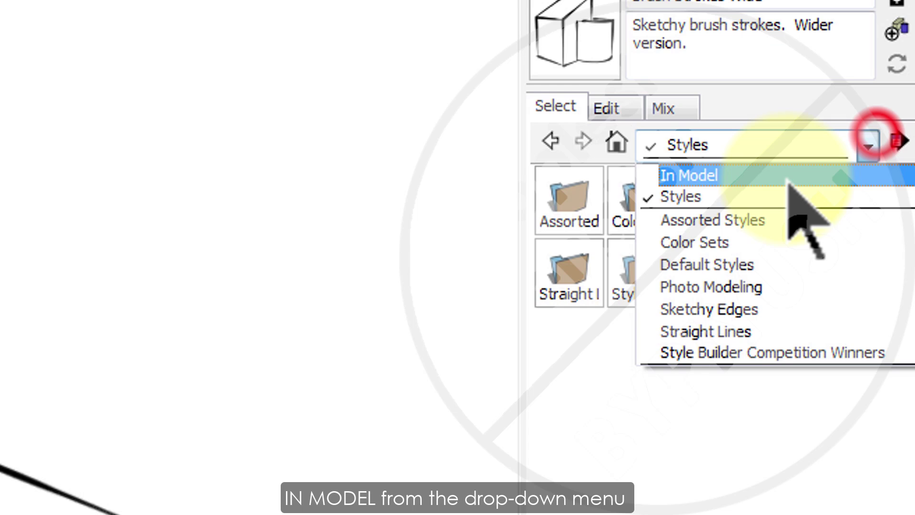
click(788, 178)
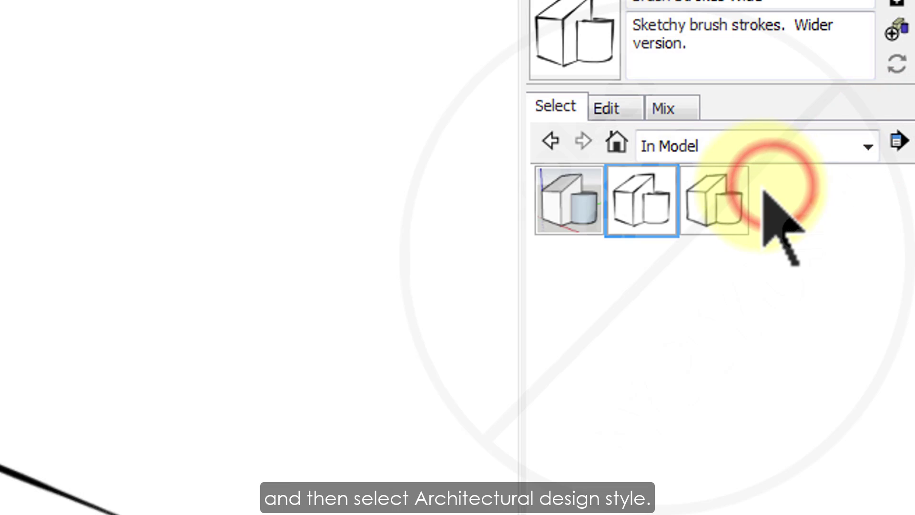
click(582, 206)
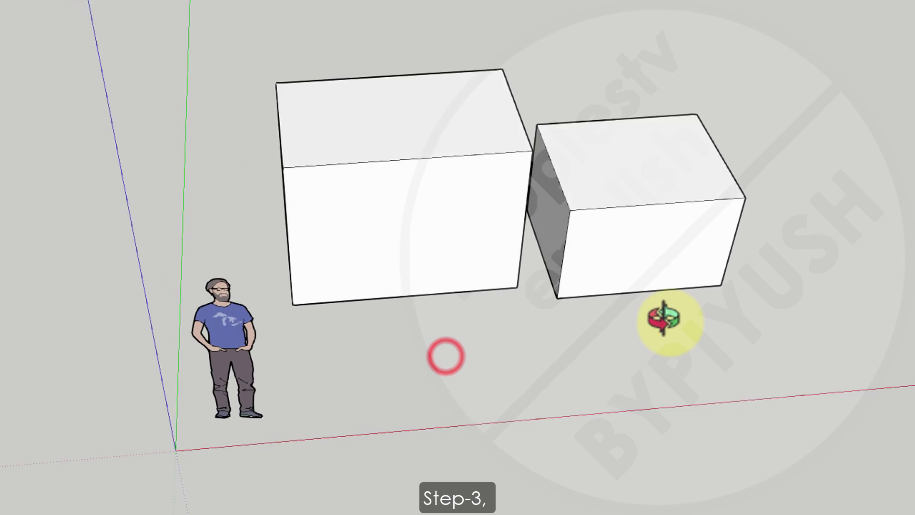
Step: Examine the unpainted boxes by orbiting, using Zoom Extents, and zooming in and out on the large box's lower corner
drag(664, 321, 424, 256)
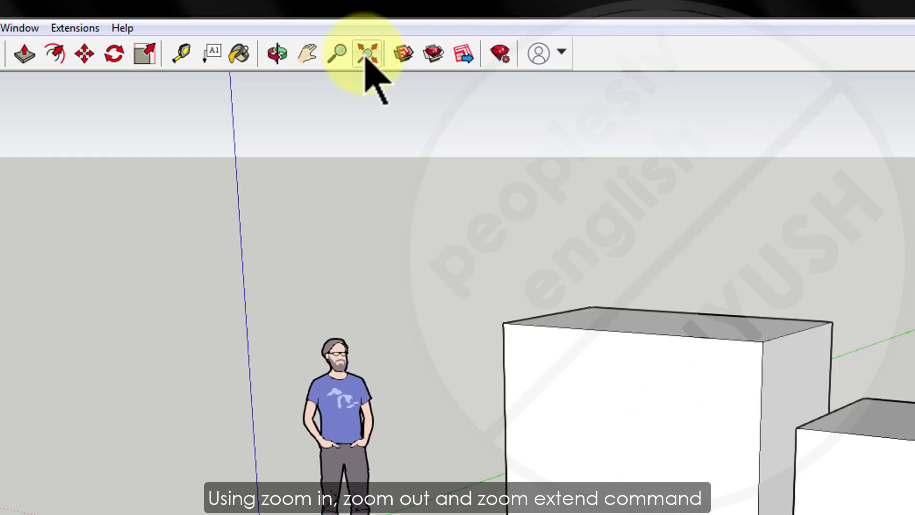
click(432, 89)
scroll(450, 339, up, 5)
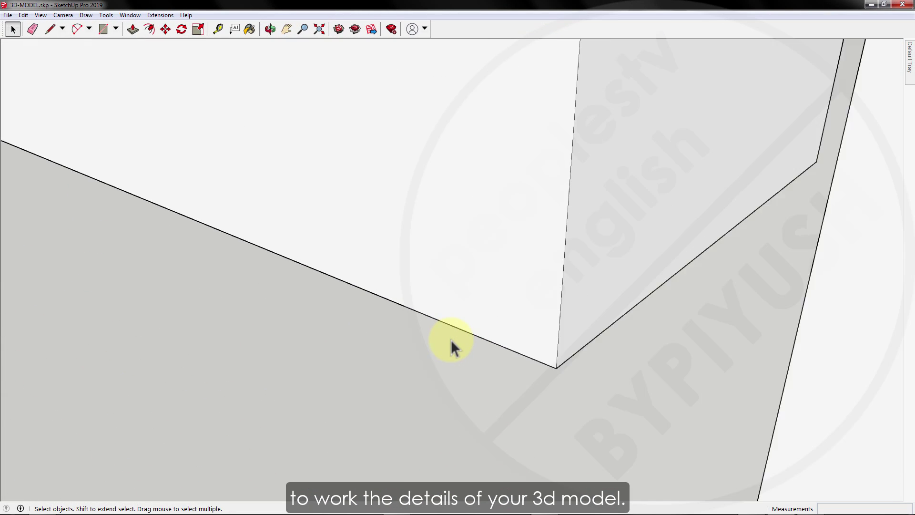
scroll(450, 340, down, 6)
scroll(450, 339, up, 4)
scroll(451, 339, down, 5)
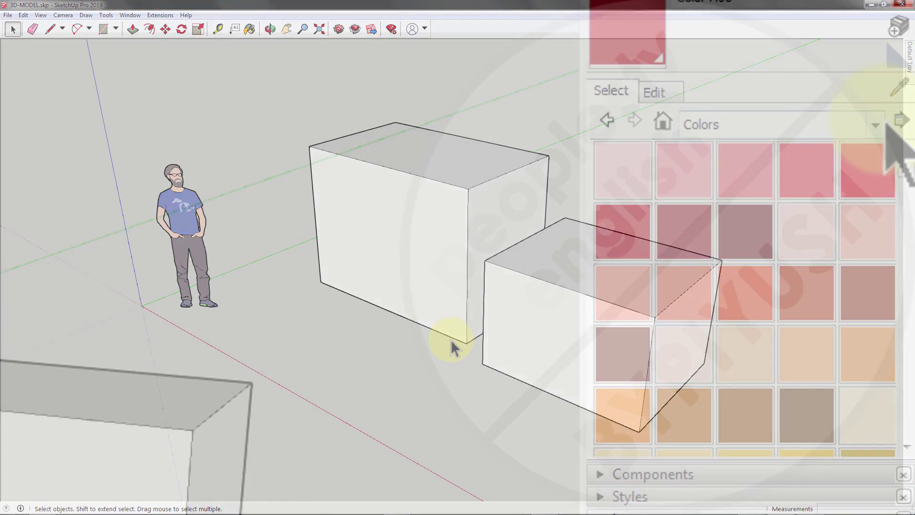
Step: Choose Brick Antique 01 from Brick, Cladding and Siding and apply it to every face of the small white box
click(874, 125)
click(744, 170)
click(679, 172)
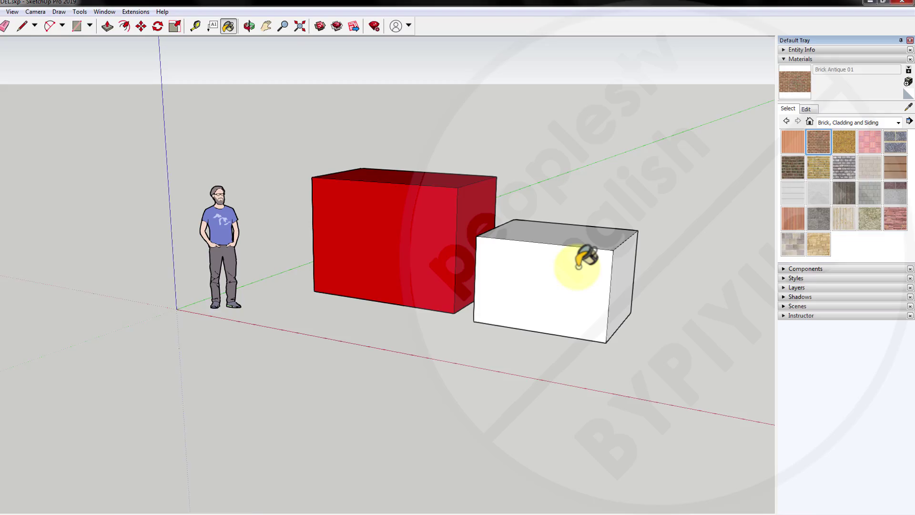
click(96, 475)
ctrl+click(588, 261)
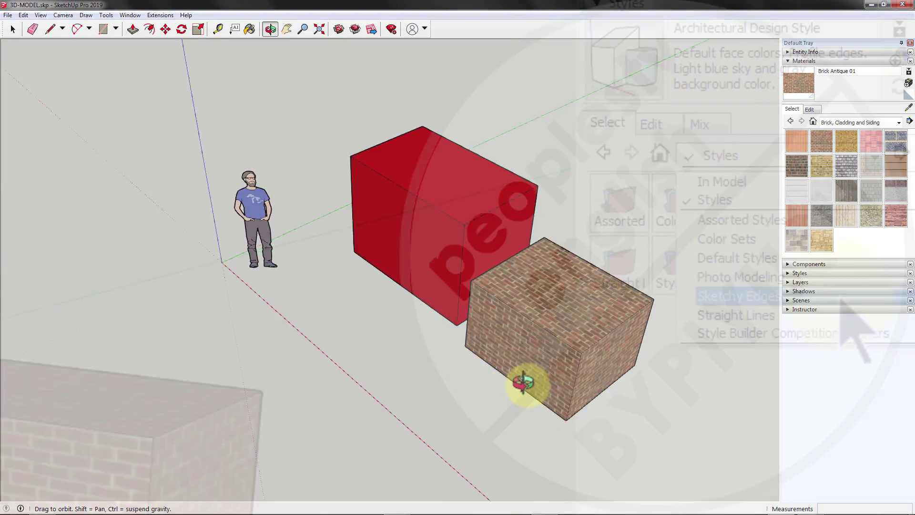
Step: Apply the Marker Wide style from Sketchy Edges and view the sketched boxes from another angle
click(827, 286)
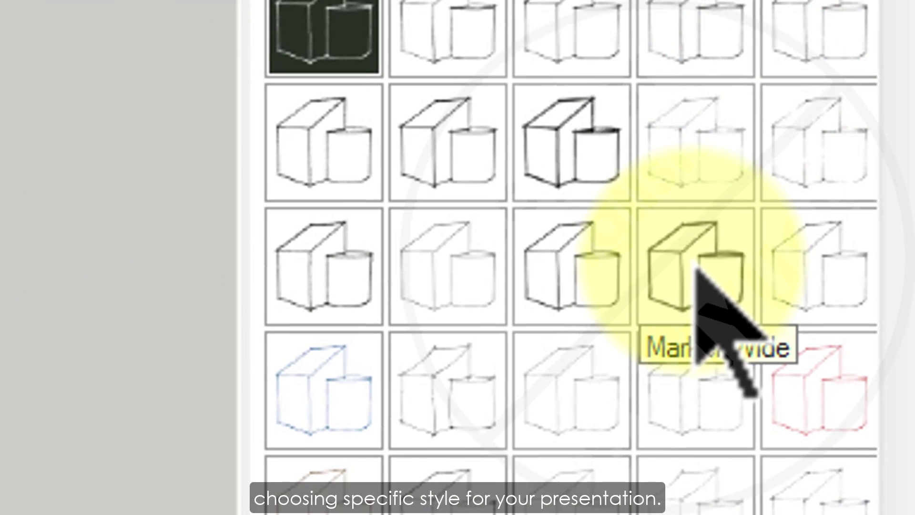
key(o)
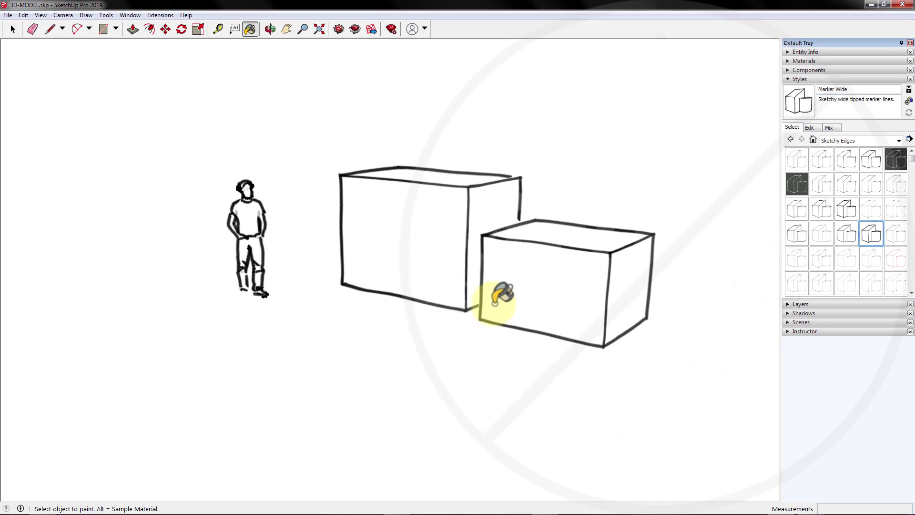
mouse_move(496, 300)
mouse_down()
mouse_move(398, 332)
mouse_move(331, 384)
mouse_move(561, 348)
mouse_up()
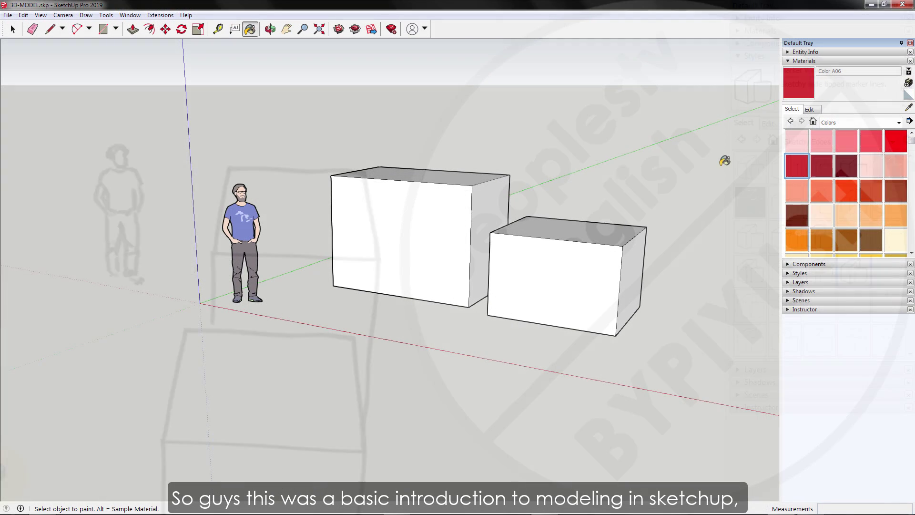
Step: Paint all connected faces of the large box with Color A06, undoing the fill that also colours the small box
click(451, 197)
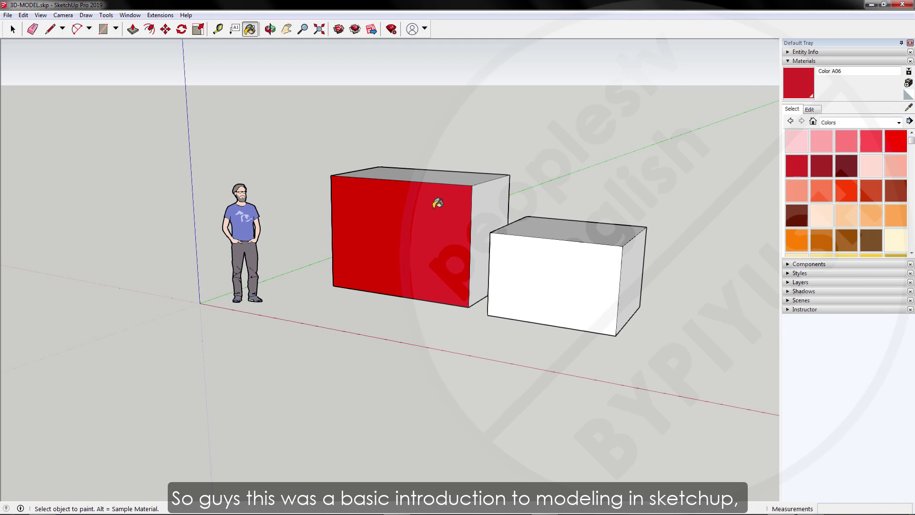
key(ctrl)
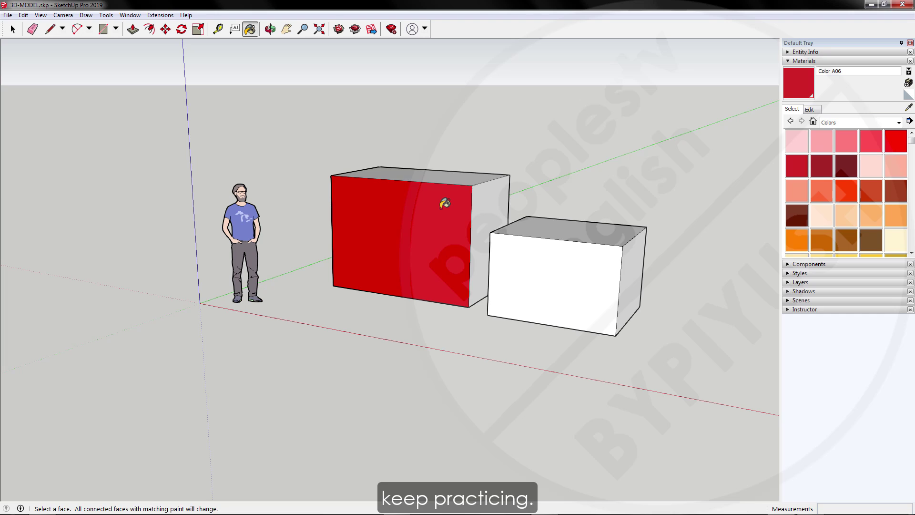
shift+click(492, 200)
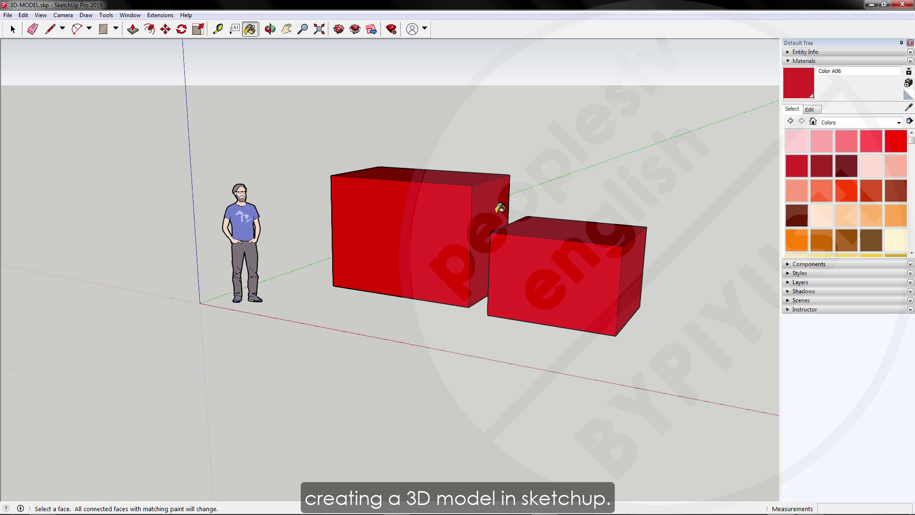
key(ctrl+z)
ctrl+click(492, 193)
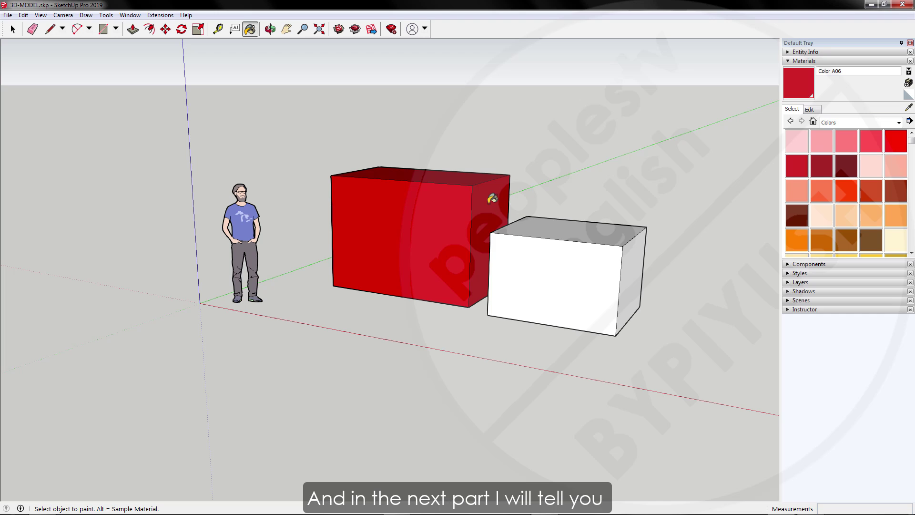
Step: Cover all faces of the small box with the Brick Antique 01 material from the Brick, Cladding and Siding collection
click(899, 123)
click(850, 132)
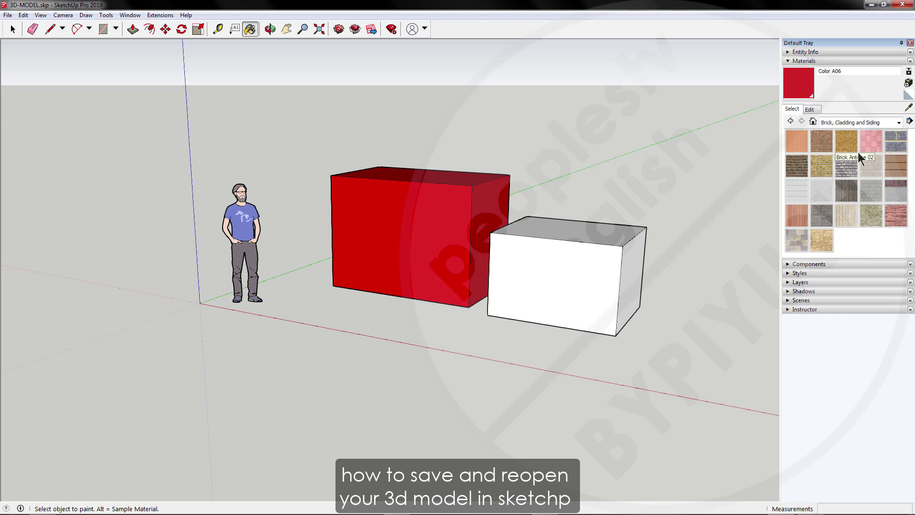
click(591, 258)
ctrl+click(610, 256)
middle_drag(608, 256, 556, 265)
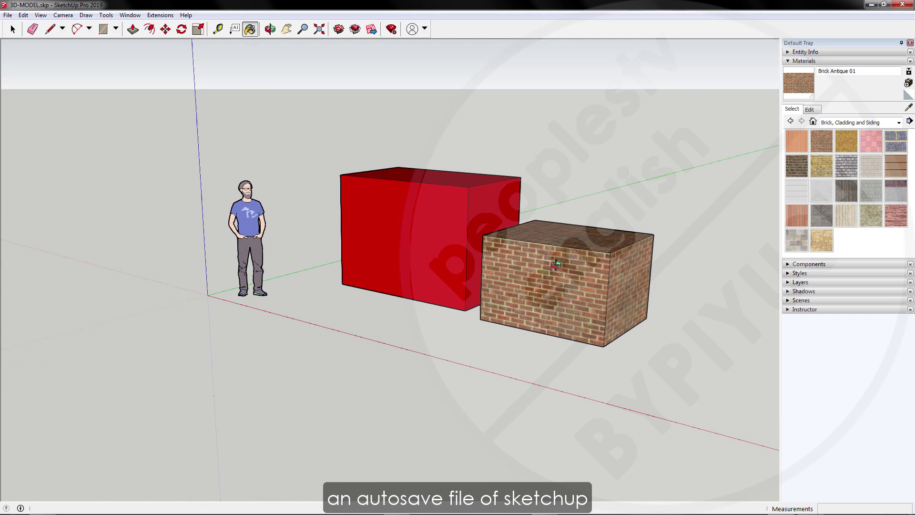